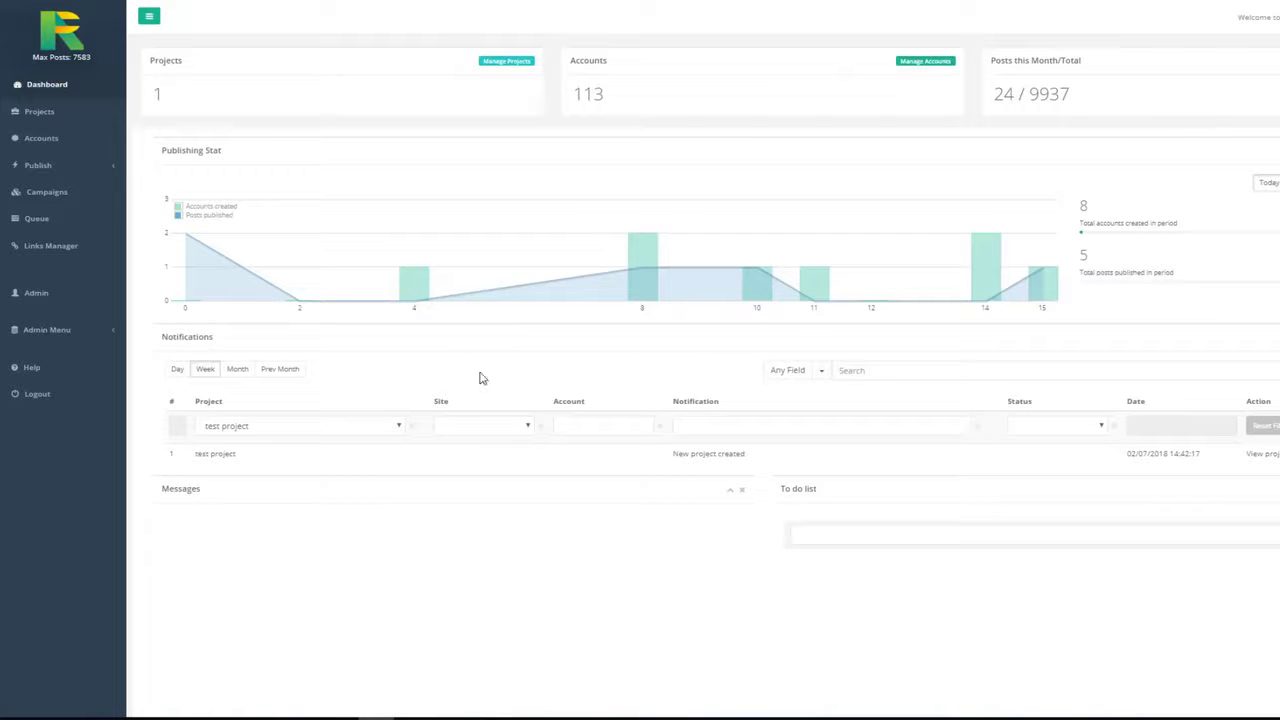
left_click(40, 114)
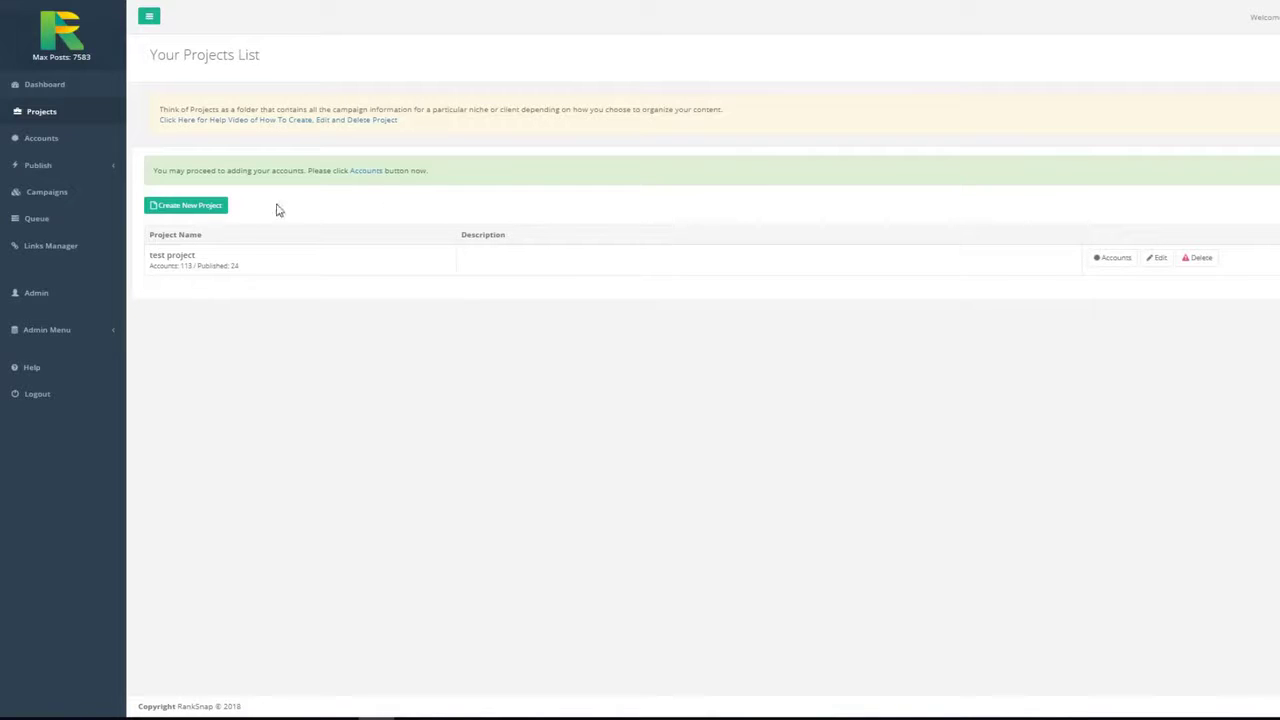
left_click(198, 209)
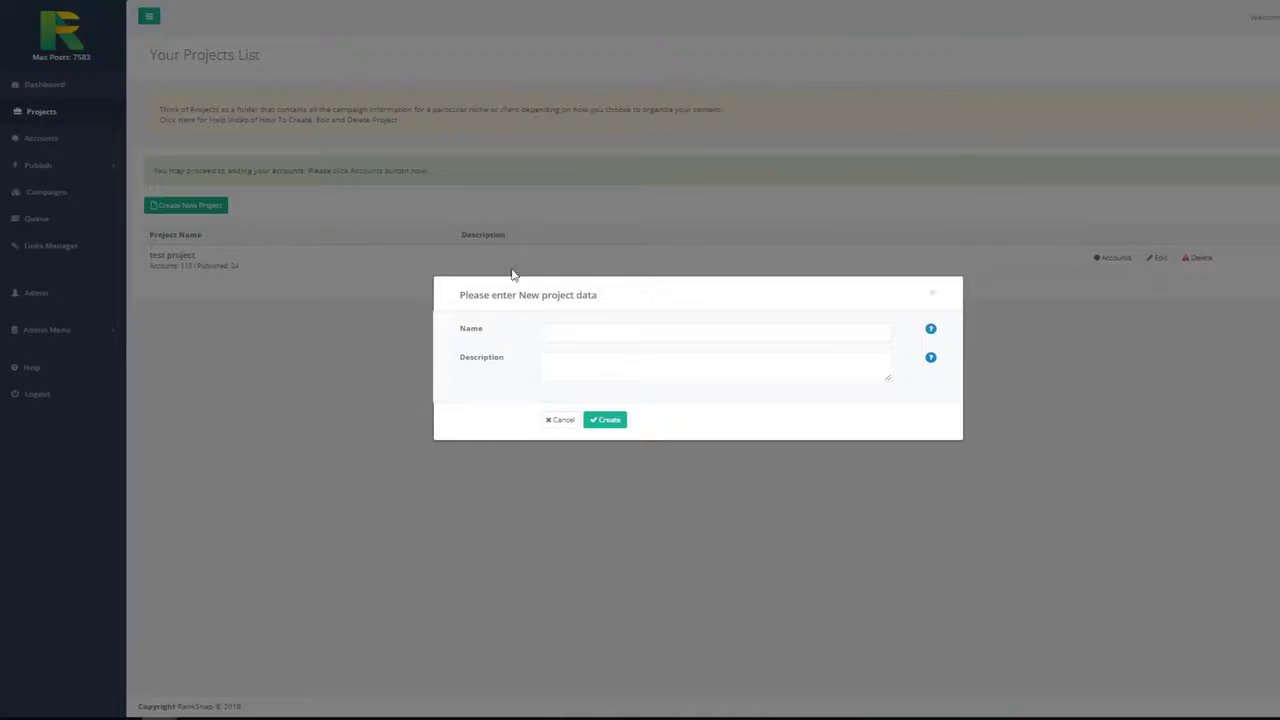
left_click(596, 336)
type("Reputation Management https://www.carveconsulting.com")
left_click(606, 420)
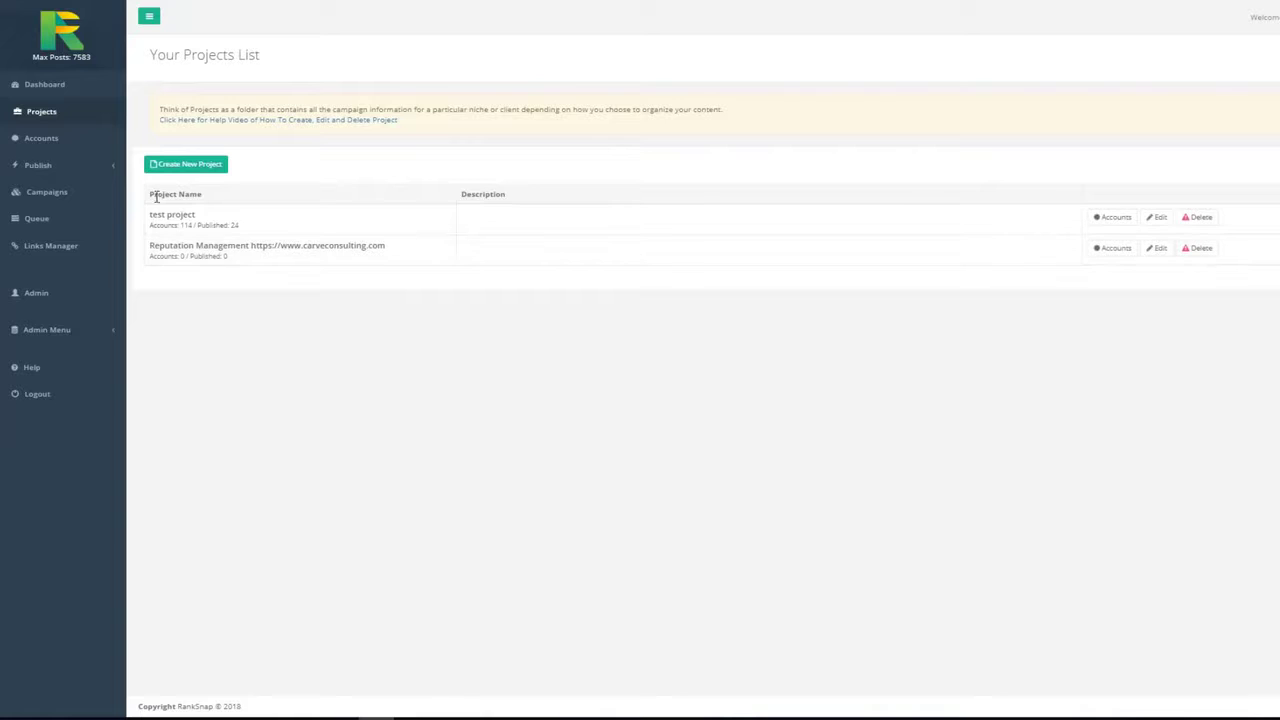
left_click(63, 200)
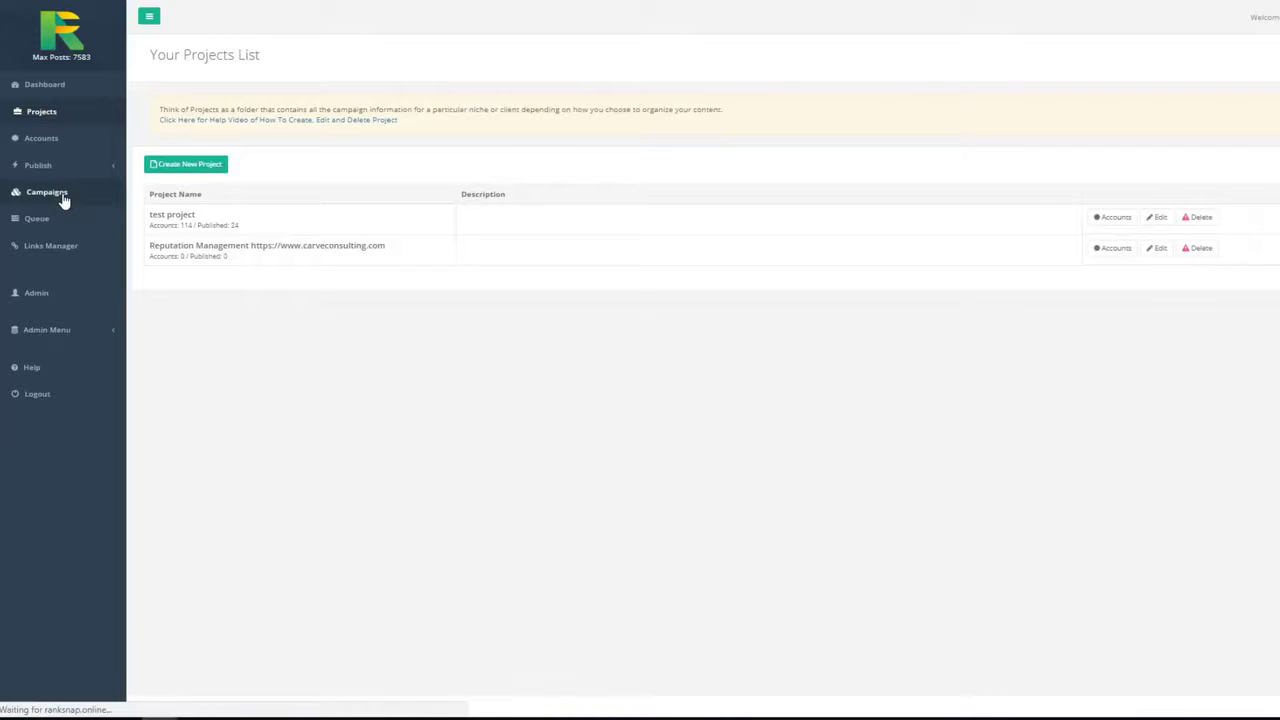
left_click(331, 162)
left_click(285, 194)
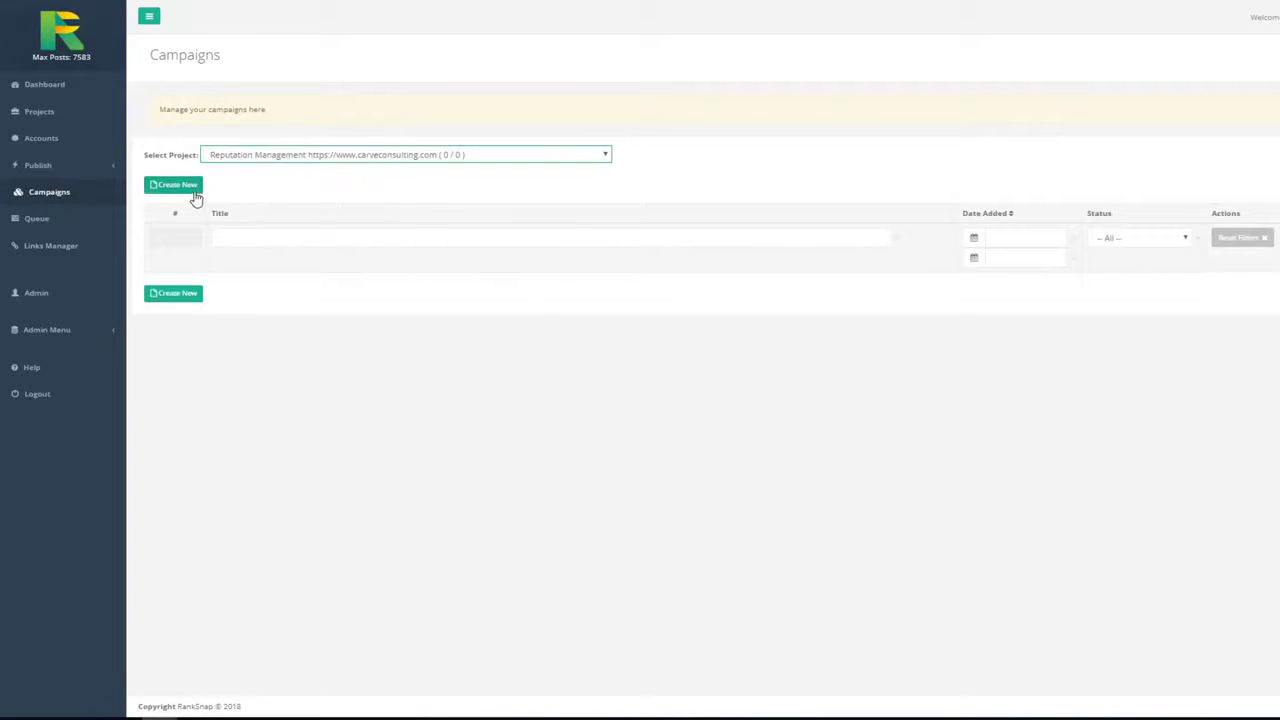
left_click(194, 196)
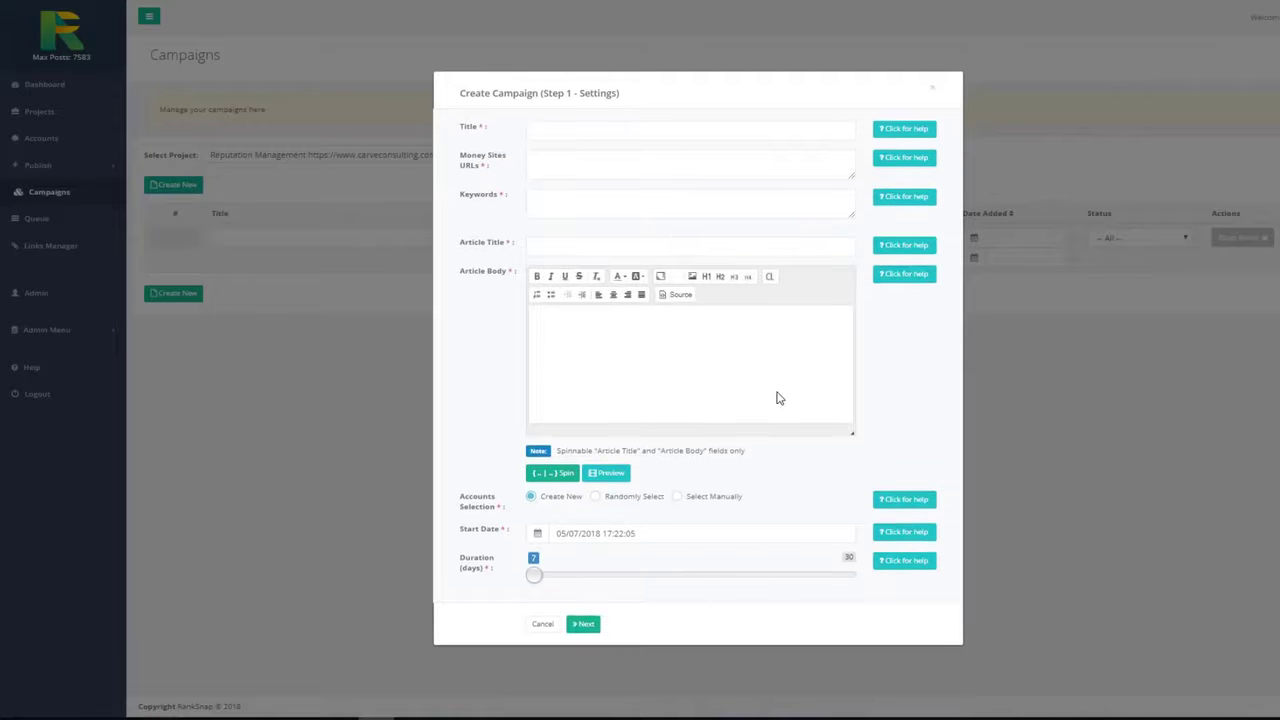
left_click(586, 127)
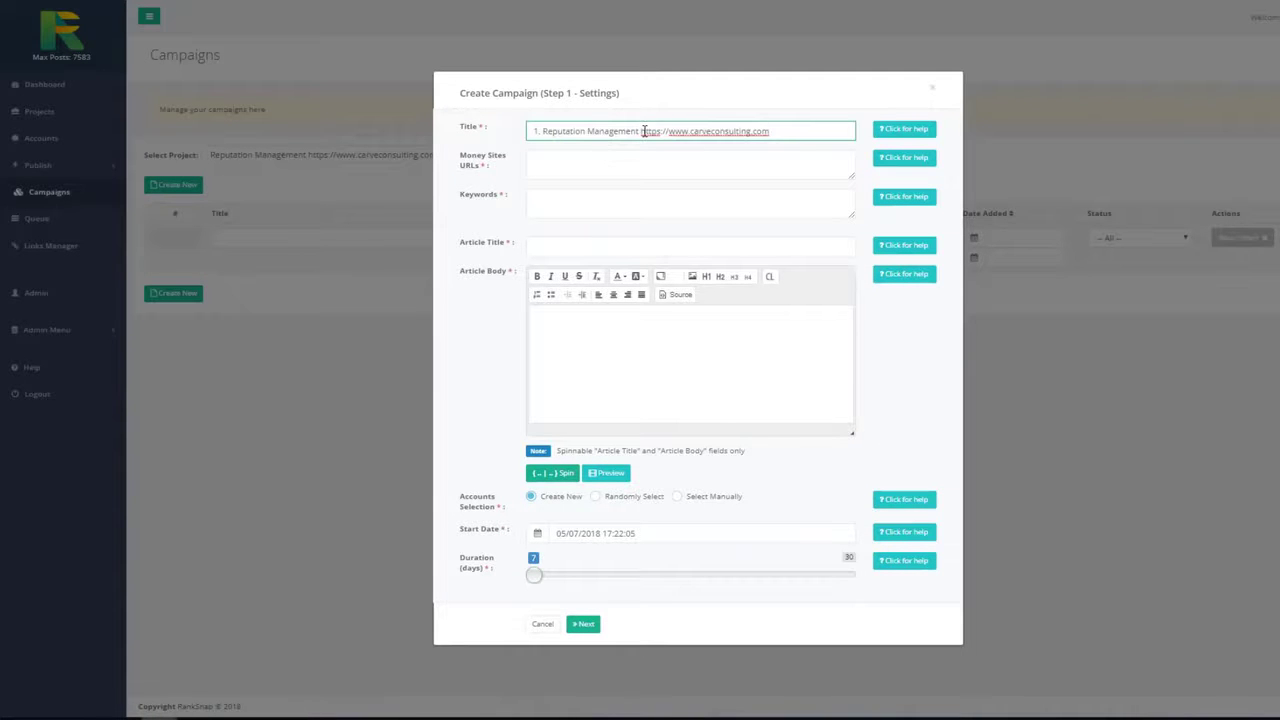
left_click_drag(641, 131, 770, 131)
key("ctrl+c")
left_click(674, 162)
key("ctrl+v")
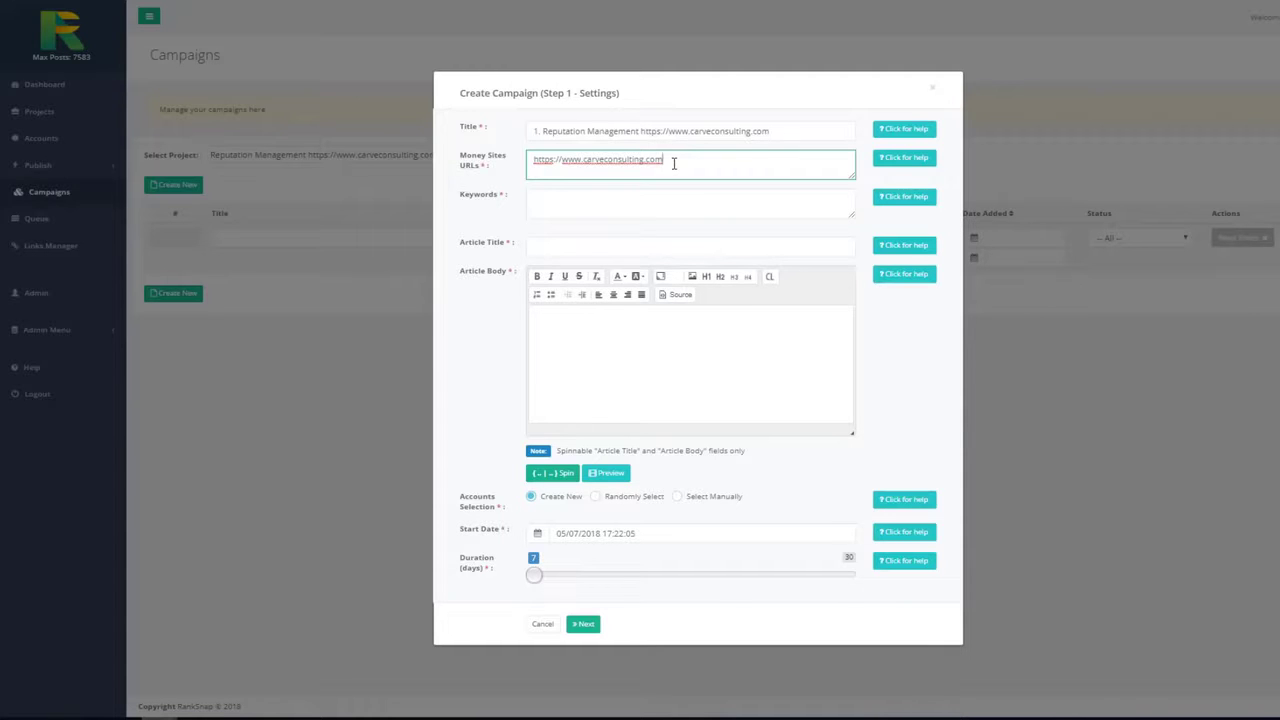
- Fill in the reputation management keywords, the spinnable article title "Reputation Management - How {It Can Help|It Will Help|..." and the prepared spun article body
left_click(592, 196)
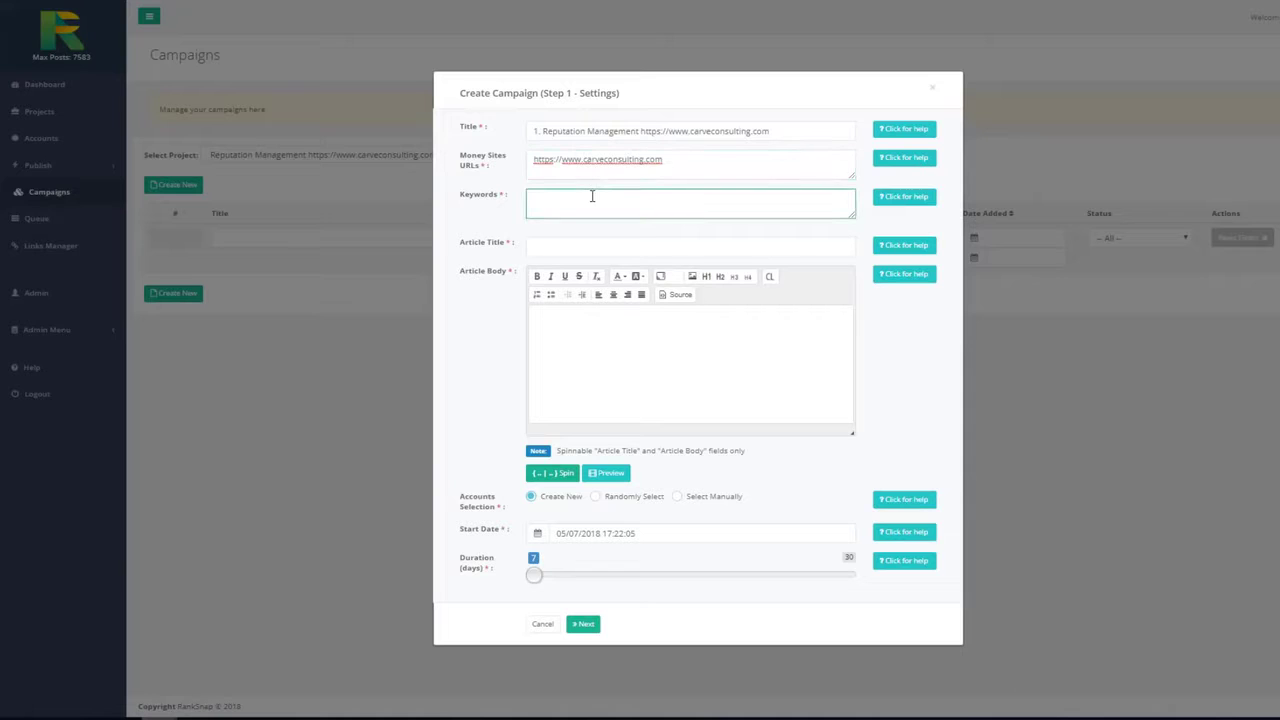
key("ctrl+v")
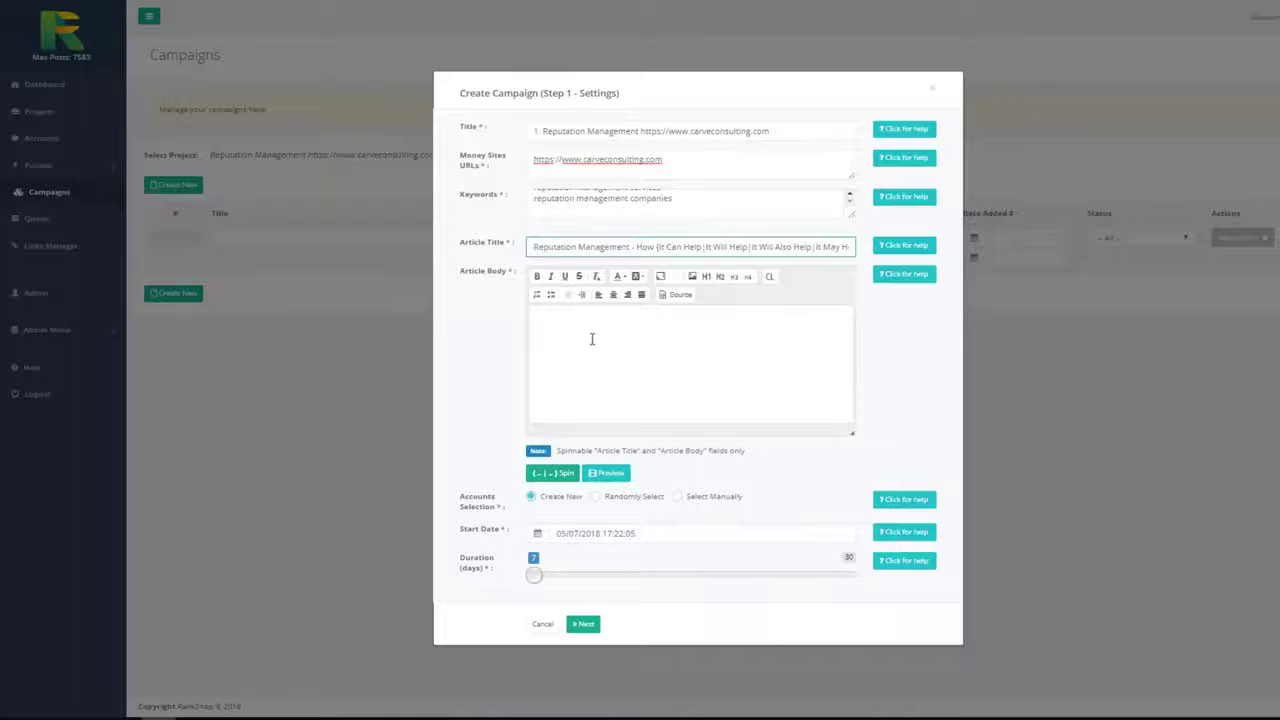
left_click(597, 334)
key("ctrl+v")
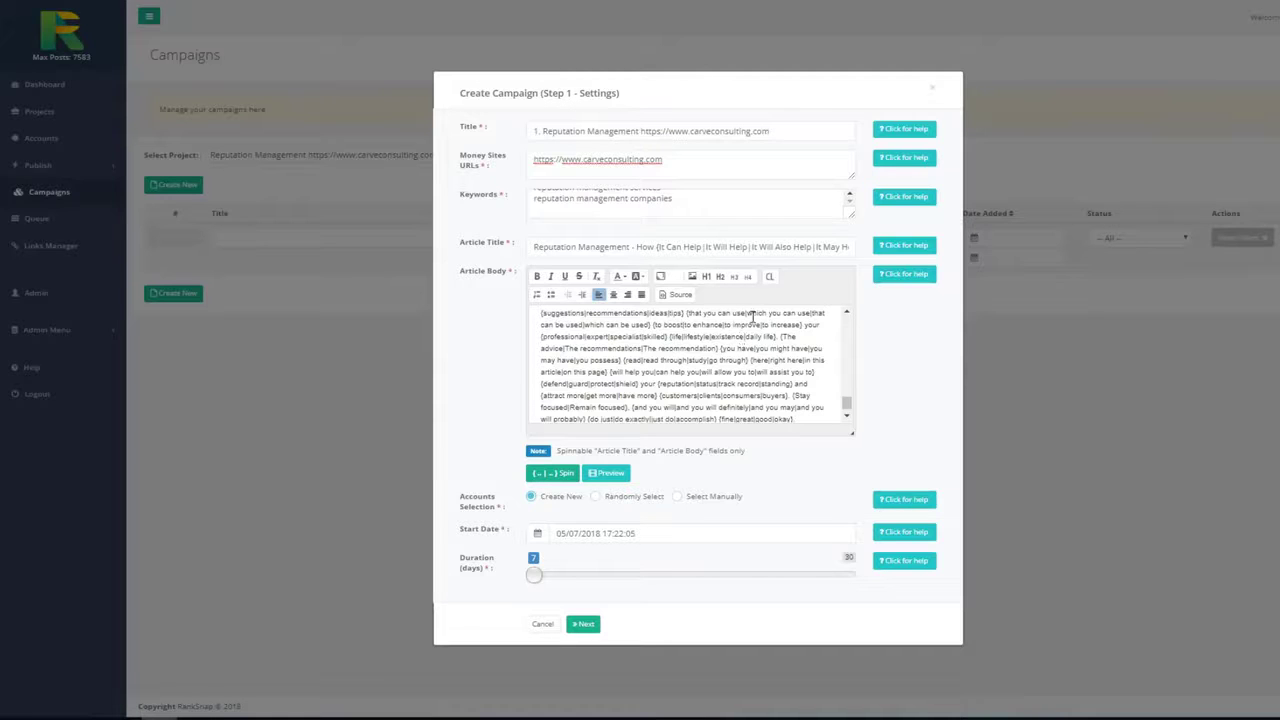
- Find "reputation management" in the article body and turn its first occurrence there into a campaign link
key("ctrl+f")
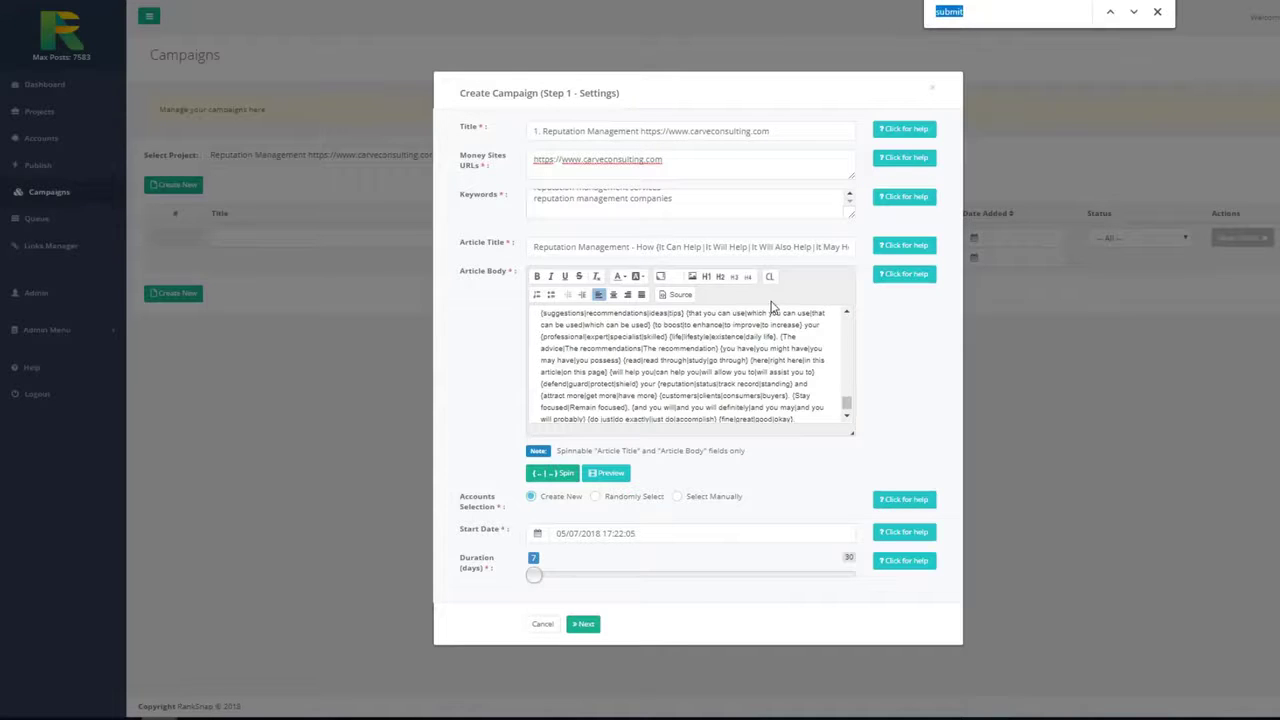
key("ctrl+v")
left_click(1133, 12)
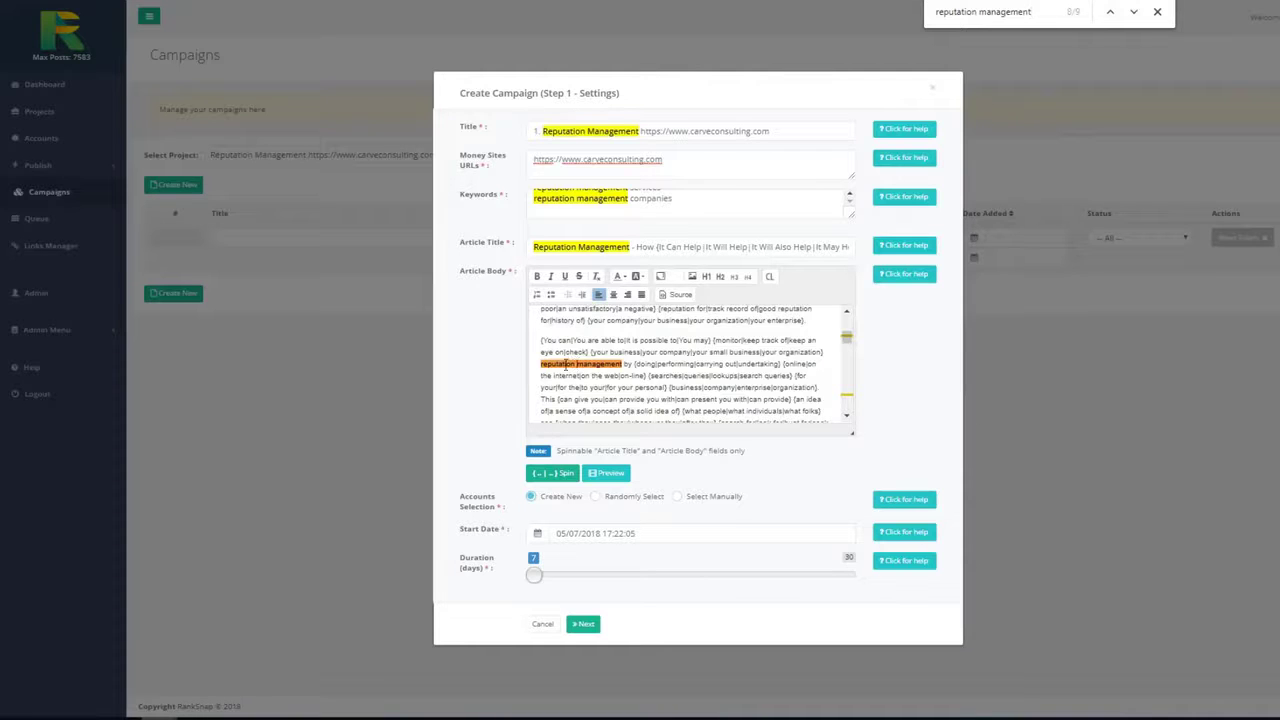
left_click_drag(539, 363, 622, 364)
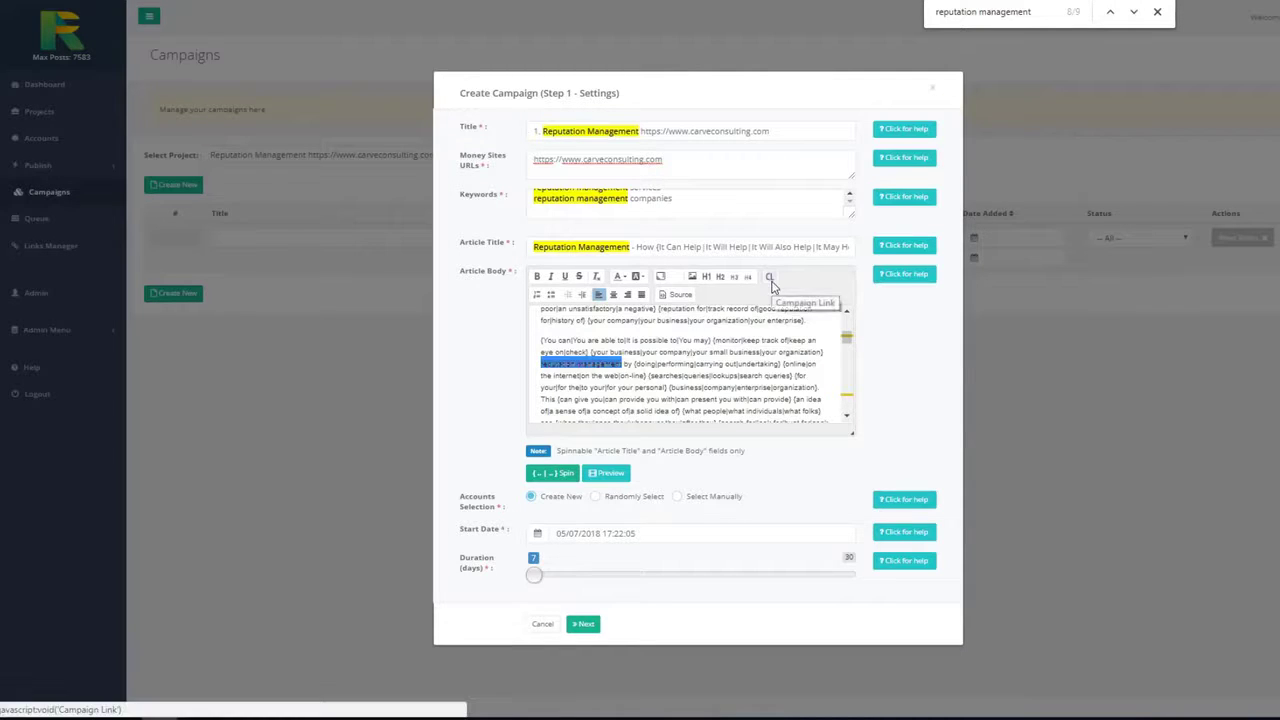
left_click(770, 281)
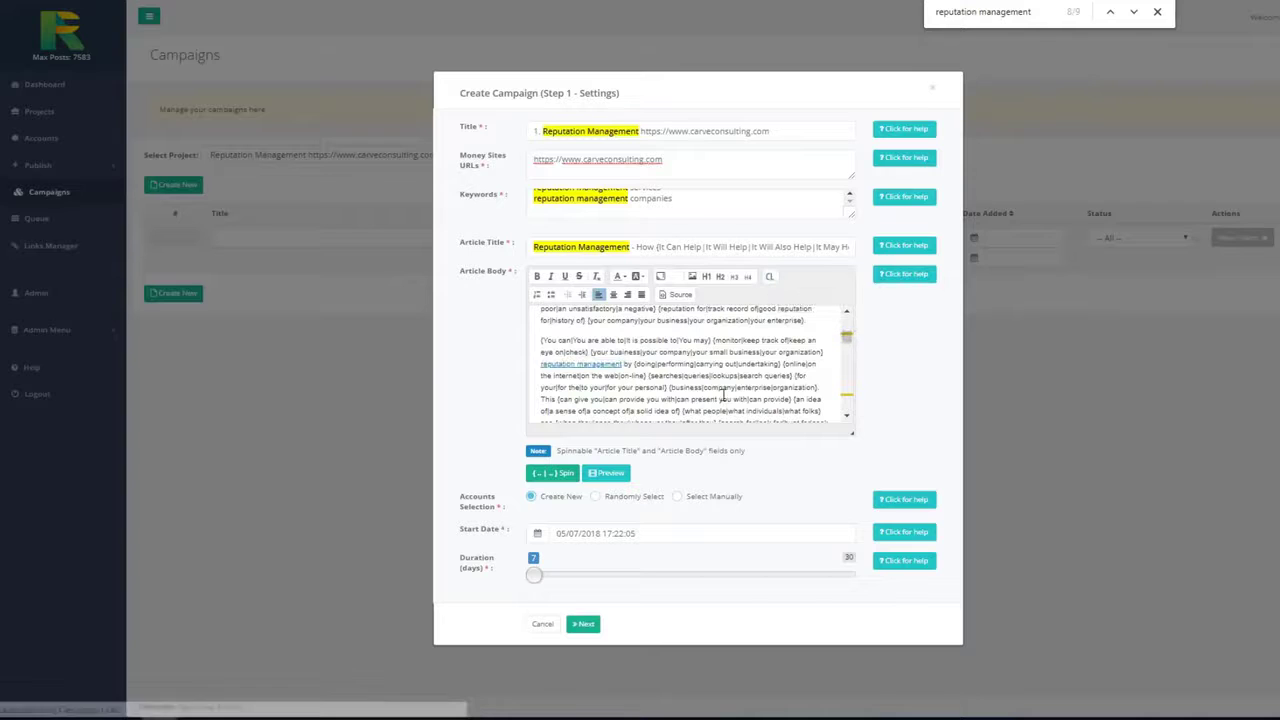
- Make the next "reputation management" occurrence in the article body a campaign link
left_click(1133, 11)
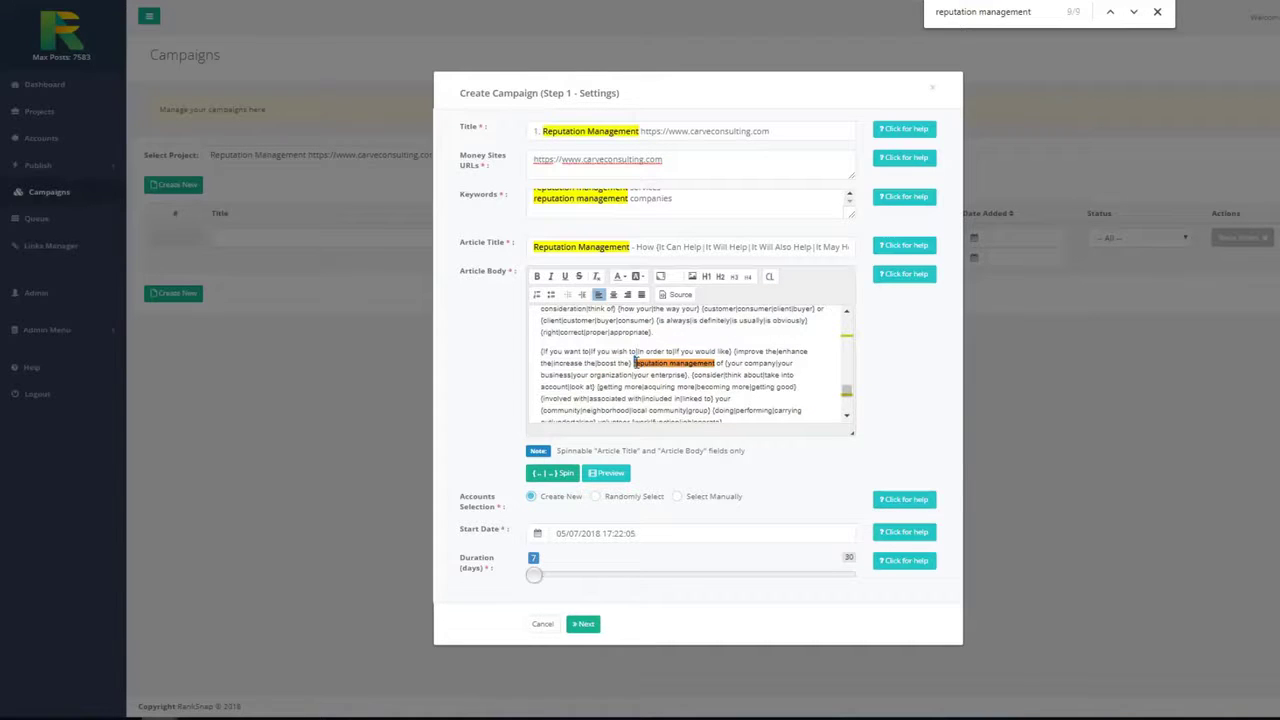
left_click_drag(634, 362, 717, 363)
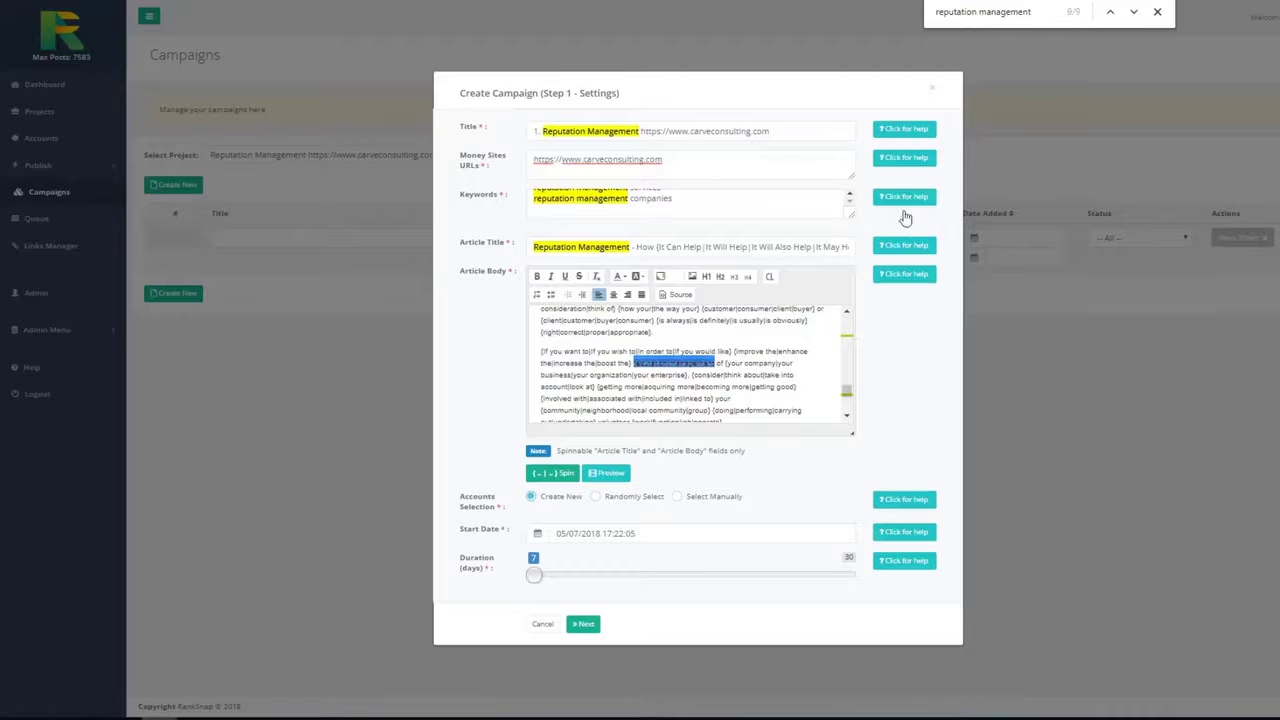
left_click(770, 277)
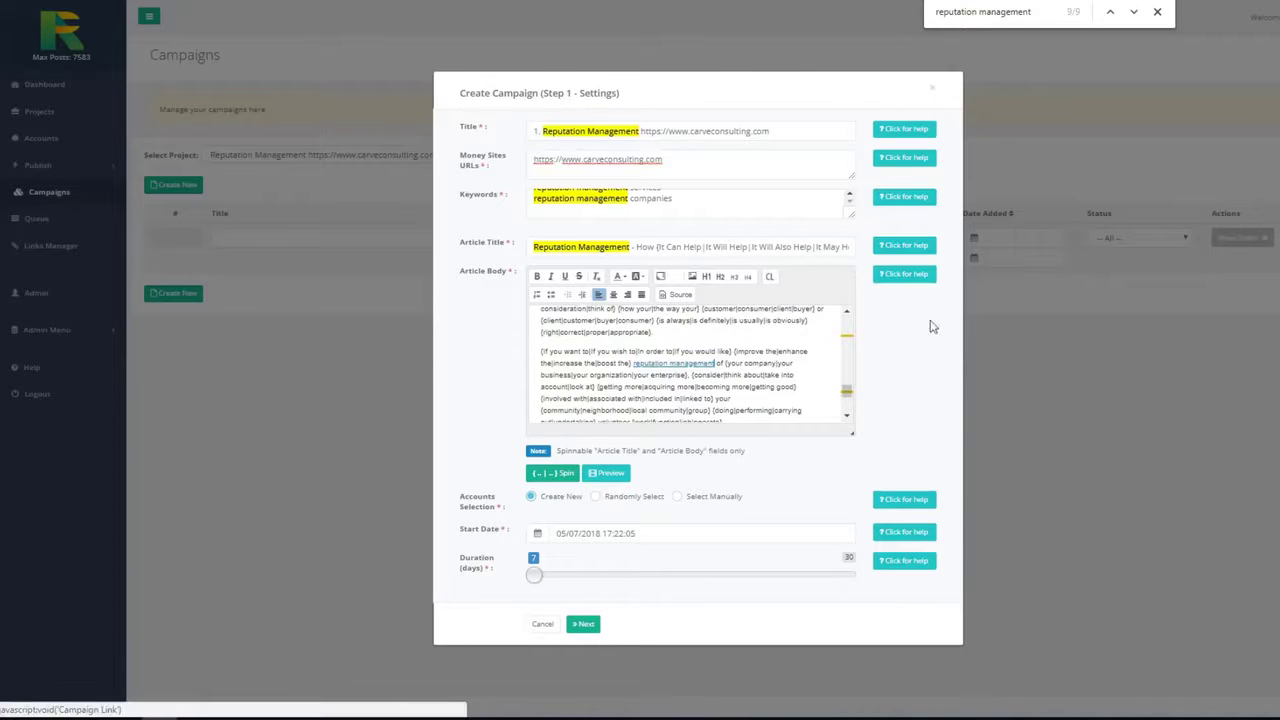
- Preview the spun article and refresh it twice to compare different versions of the title and body
left_click(610, 475)
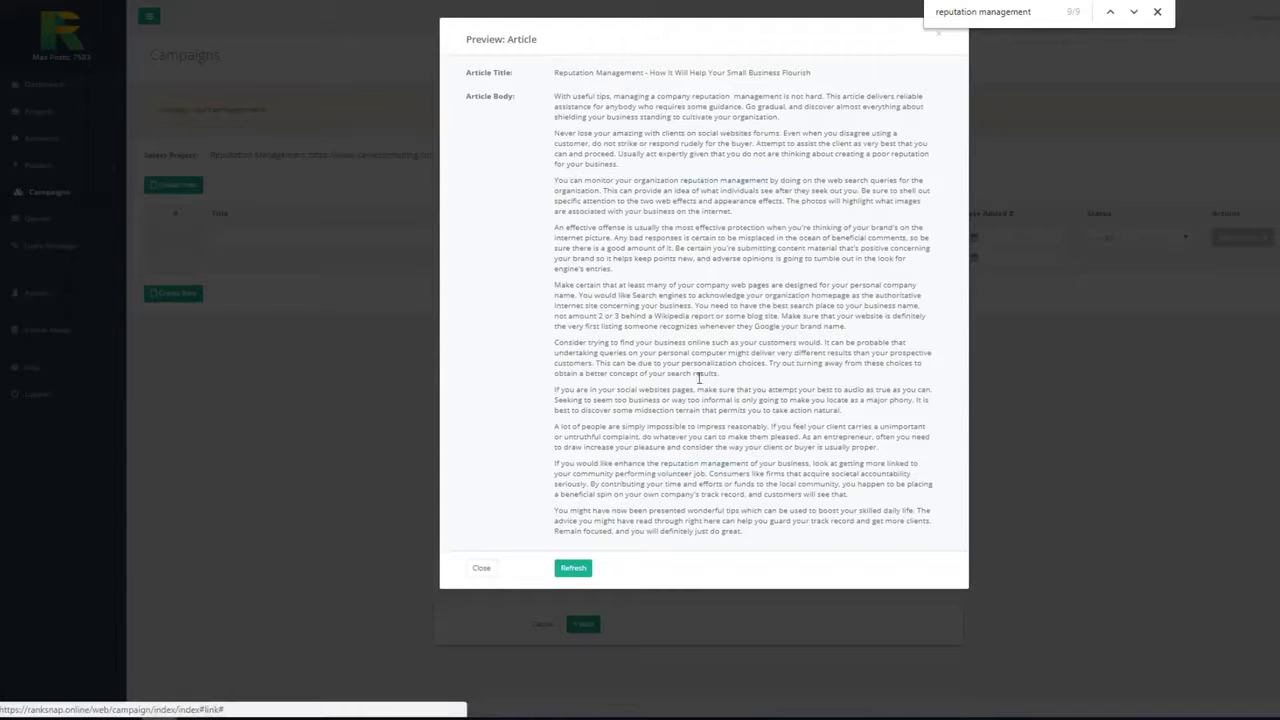
left_click(574, 569)
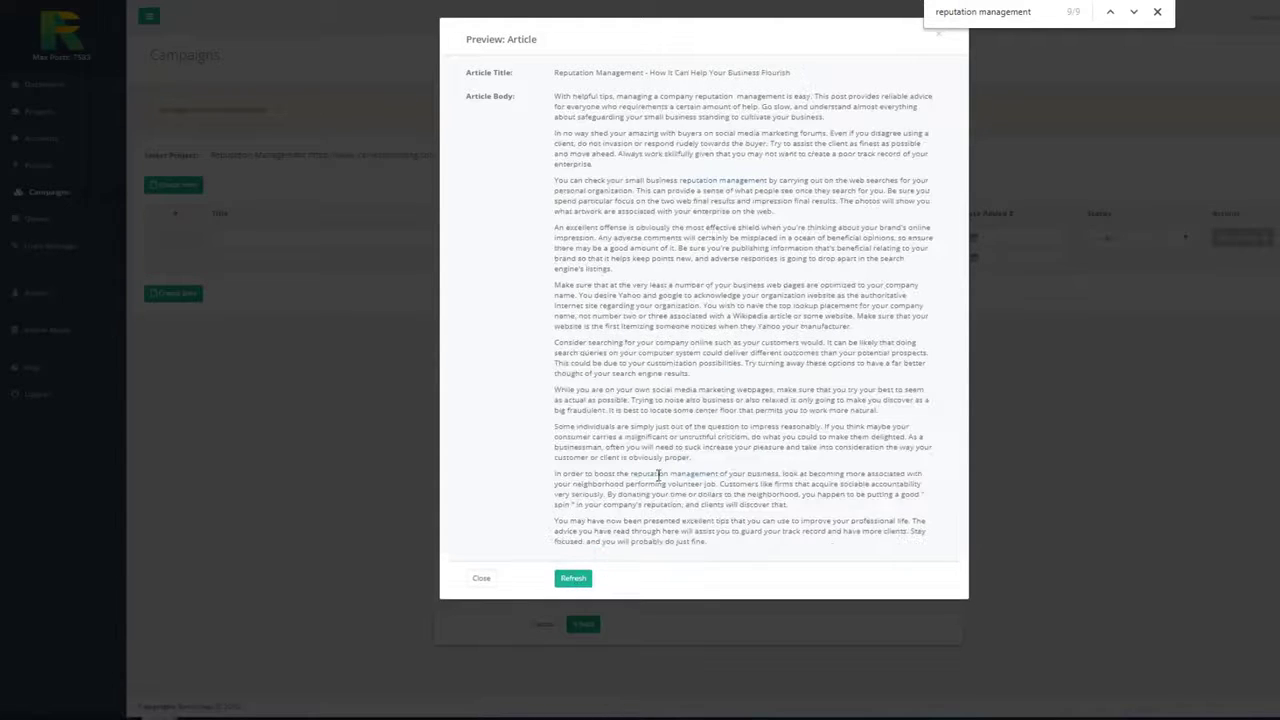
left_click(580, 582)
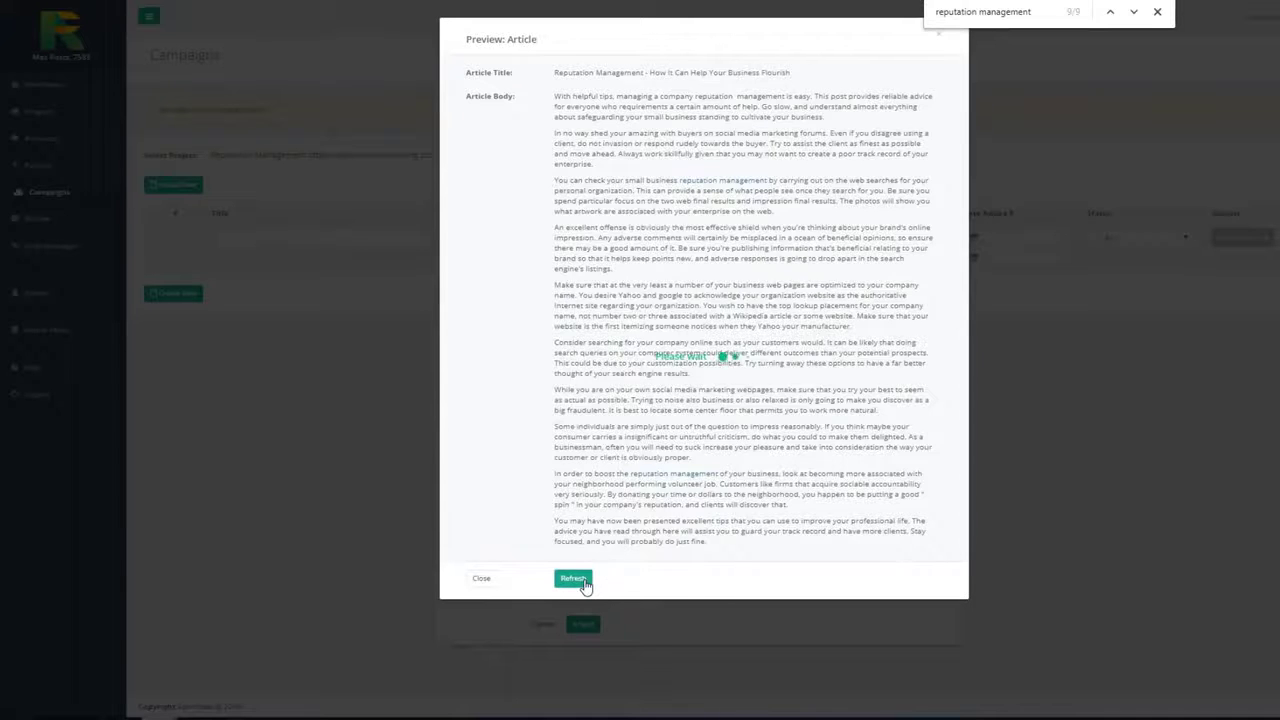
left_click(482, 579)
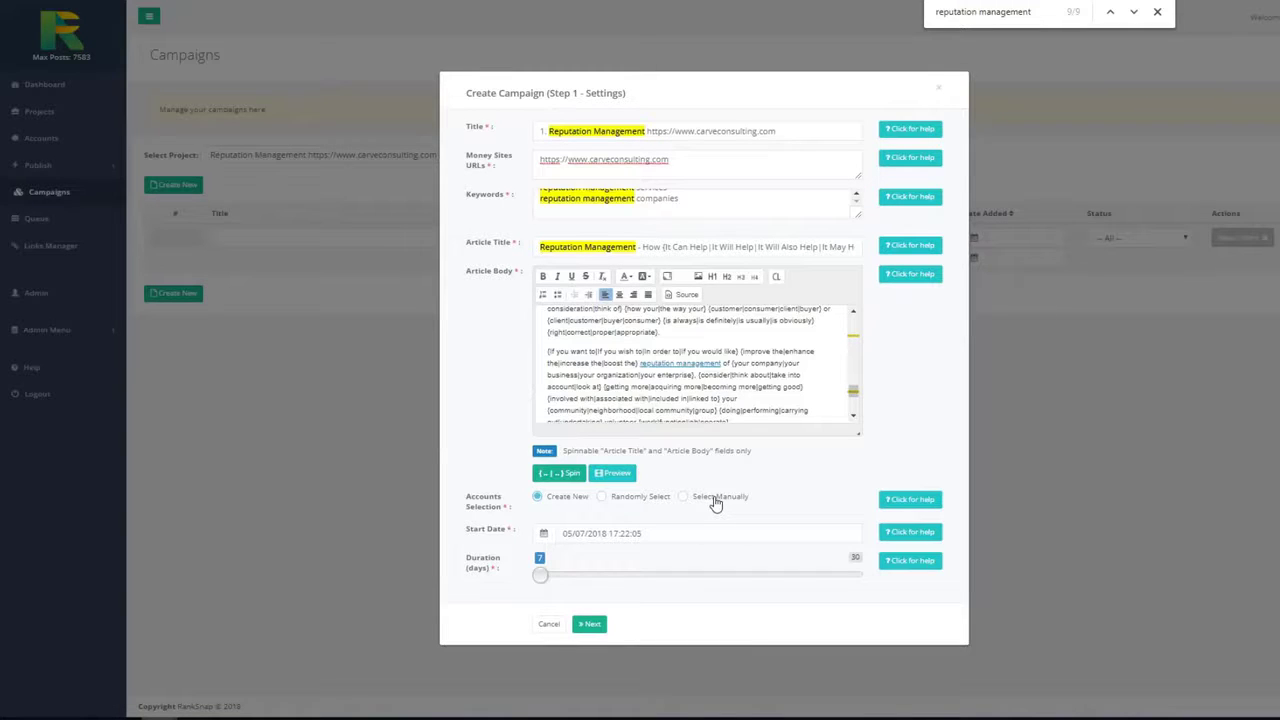
- Set the campaign start date to 06/07/2018 with a longer duration, and proceed to the structure step
left_click(607, 533)
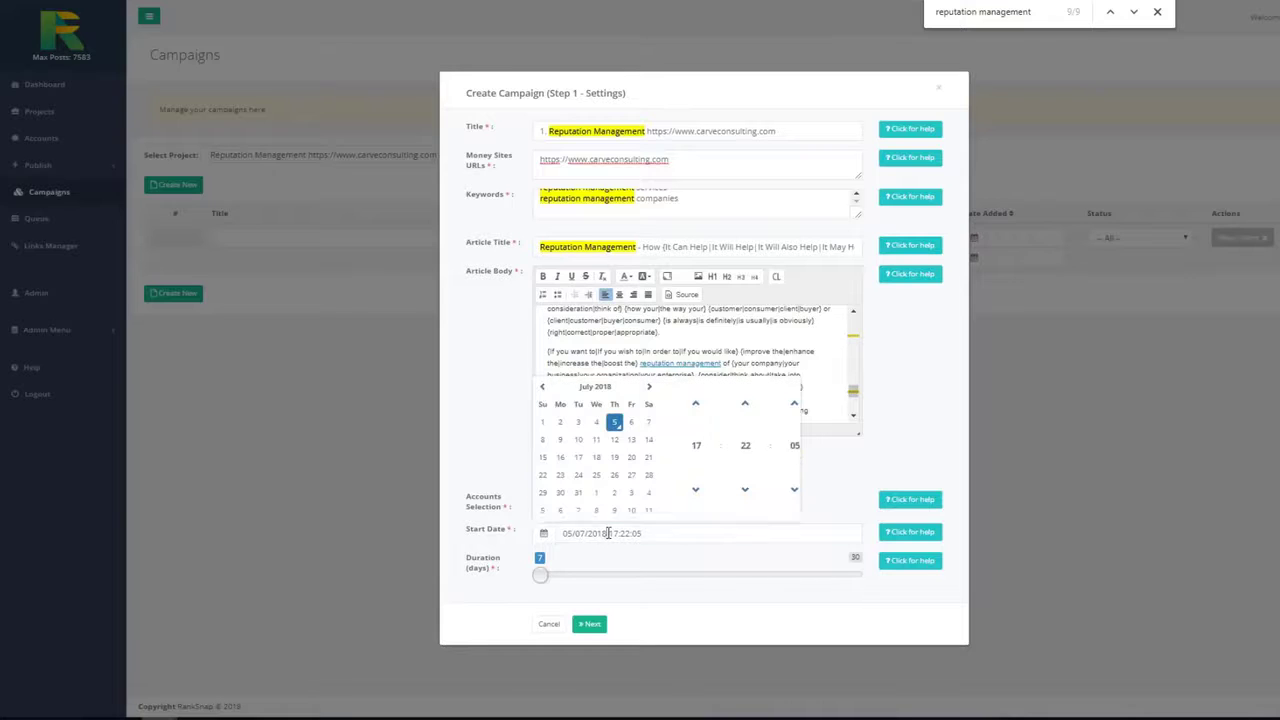
left_click(631, 423)
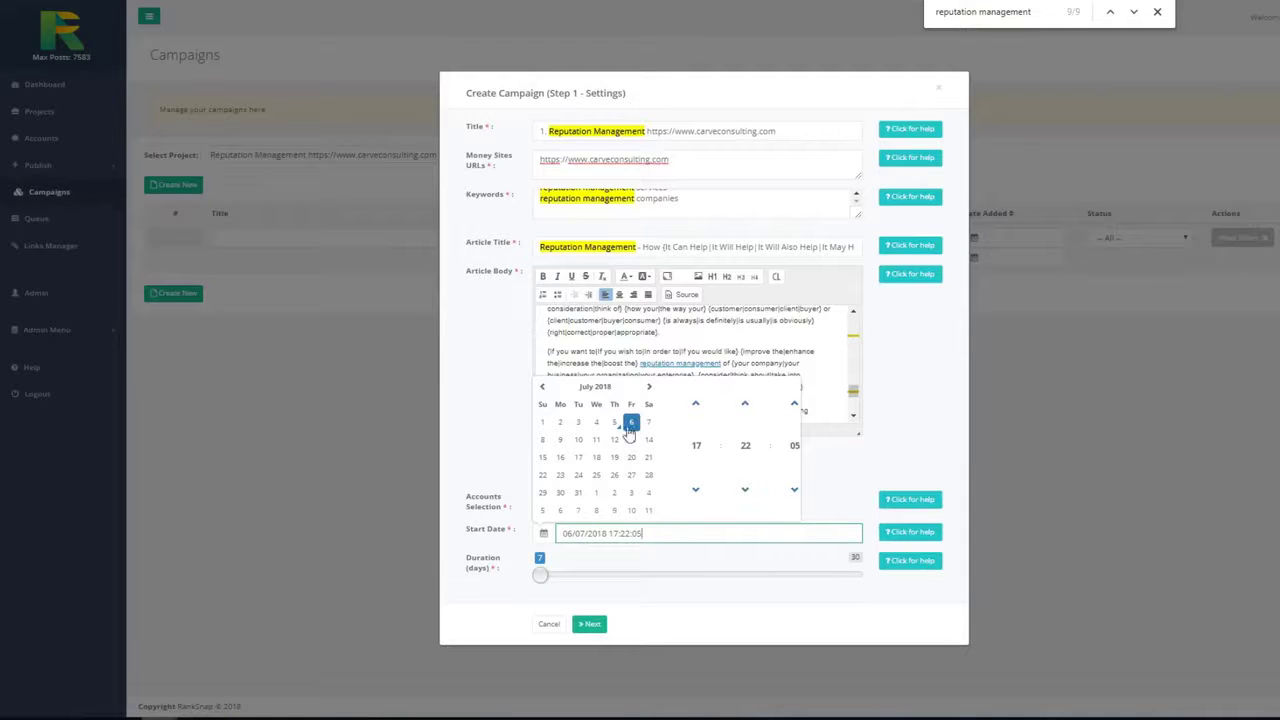
left_click_drag(539, 577, 637, 589)
left_click(593, 625)
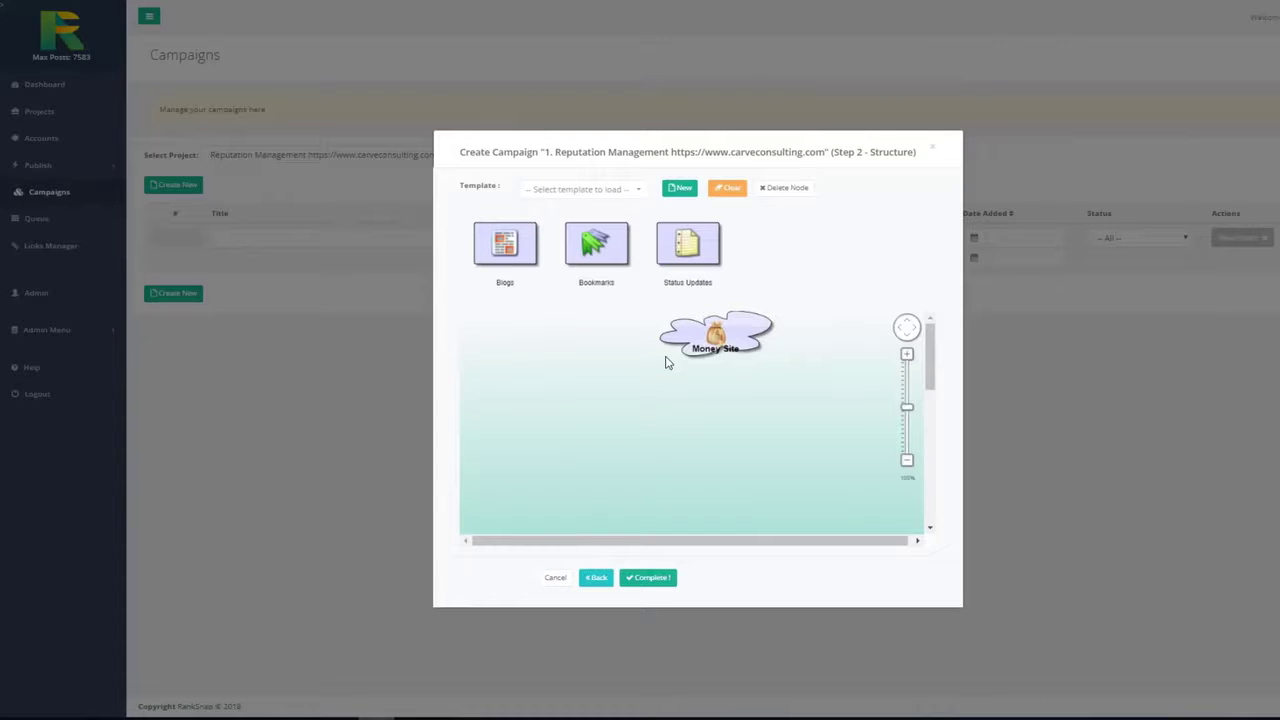
- Load the "a) 2 Tier Campaign" template into the campaign structure and clear its nodes from the diagram
left_click(607, 193)
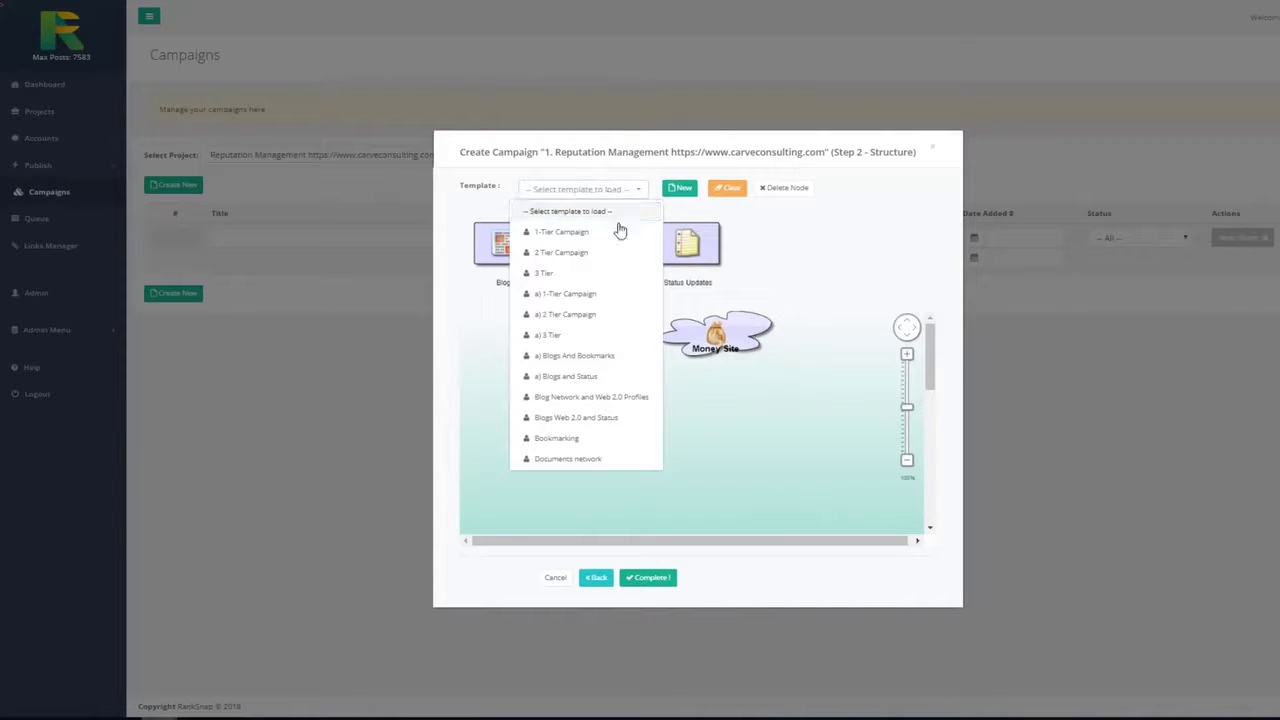
left_click(620, 315)
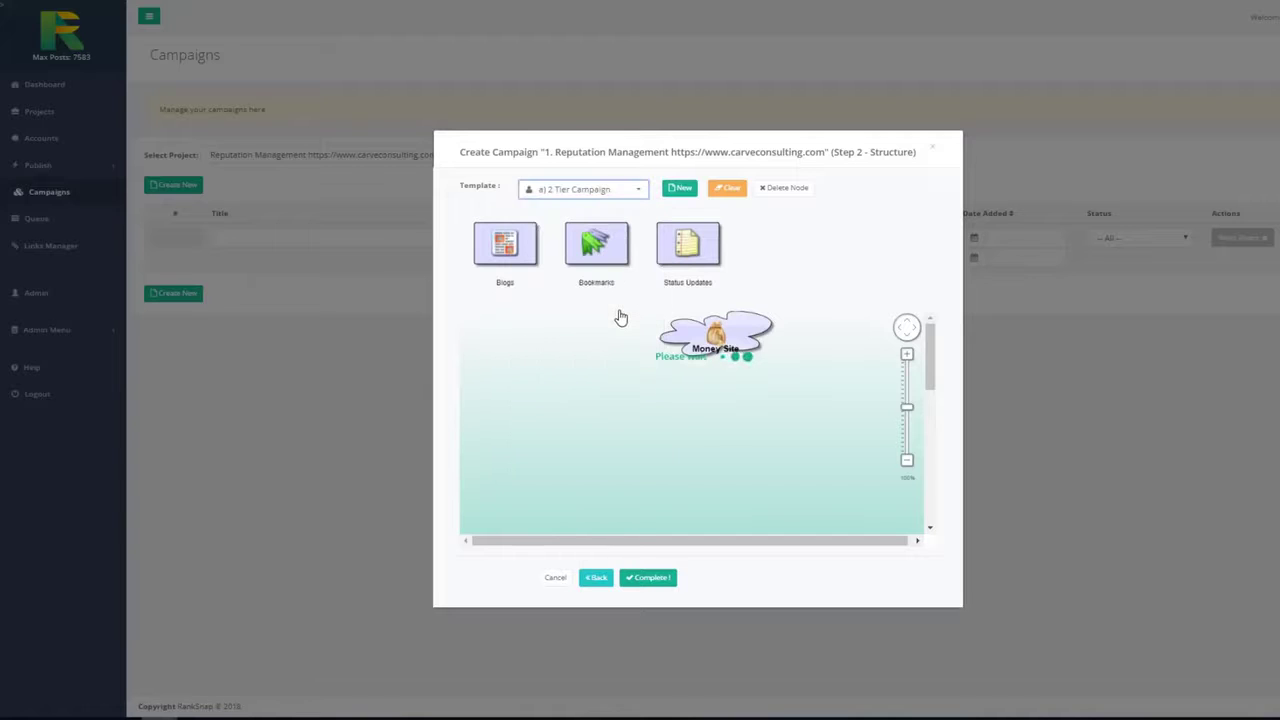
scroll(930, 390, "down", 2)
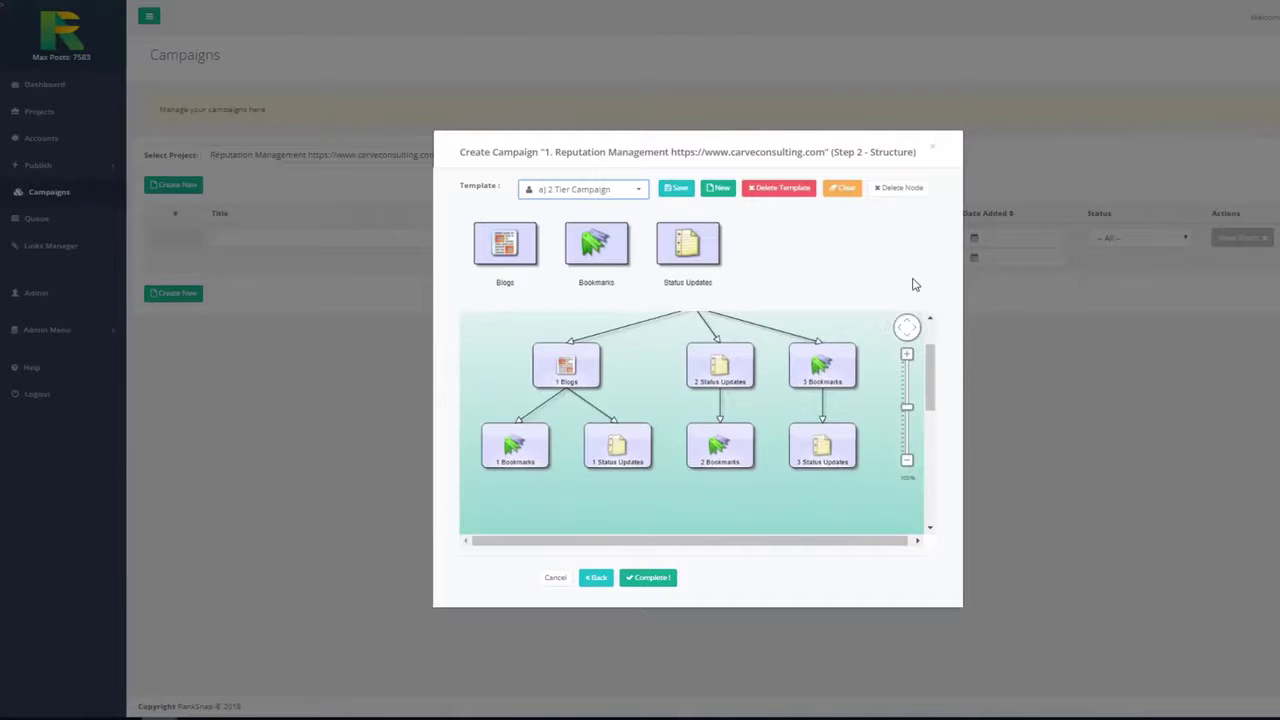
left_click(843, 189)
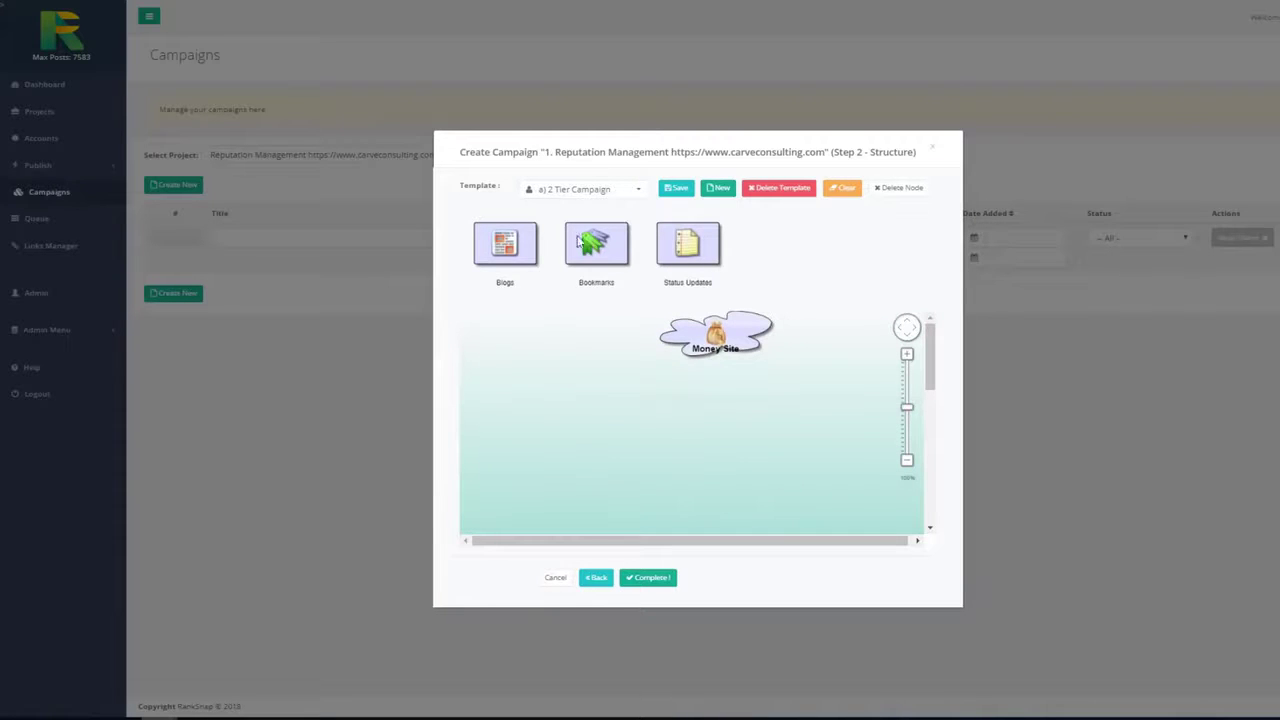
- Add two Blogs nodes under the Money Site and attach a Bookmarks node to each of them
left_click_drag(522, 252, 703, 352)
left_click_drag(507, 257, 567, 360)
left_click_drag(593, 248, 533, 430)
left_click_drag(594, 250, 620, 457)
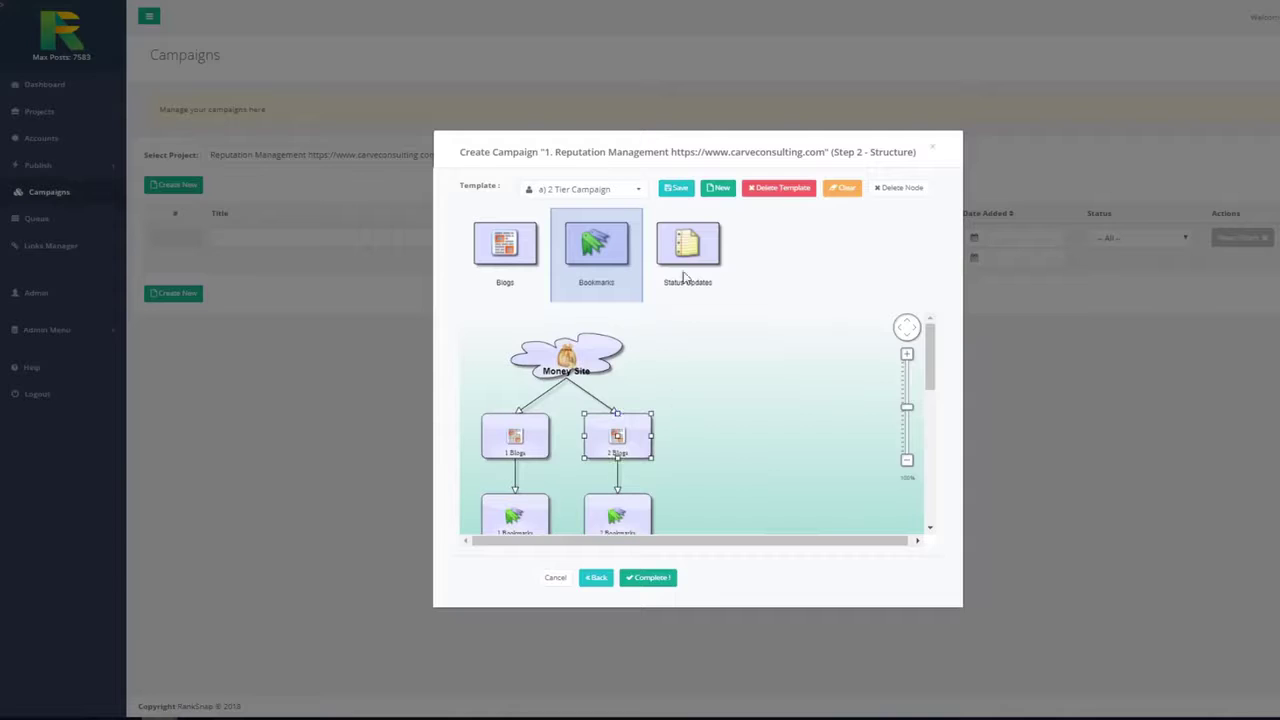
- Add a Status Updates and a Bookmarks node under the Money Site, and a Blogs node under the second Blogs node
left_click_drag(697, 270, 605, 366)
left_click_drag(627, 316, 646, 356)
left_click_drag(505, 247, 620, 438)
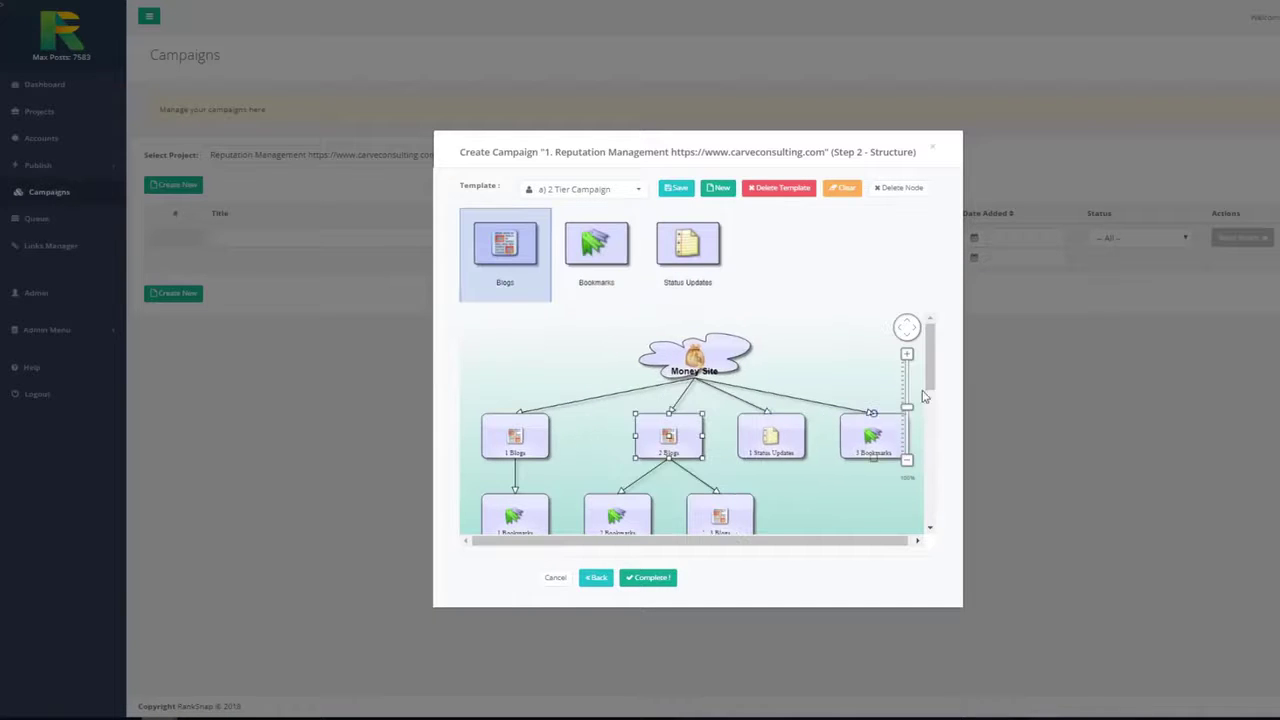
- Attach Bookmarks and Status Updates nodes to the second-tier Blogs node, and a Status Updates node to the second Bookmarks node
scroll(930, 392, "down", 1)
left_click_drag(605, 255, 716, 468)
left_click_drag(688, 265, 706, 470)
left_click_drag(677, 270, 622, 478)
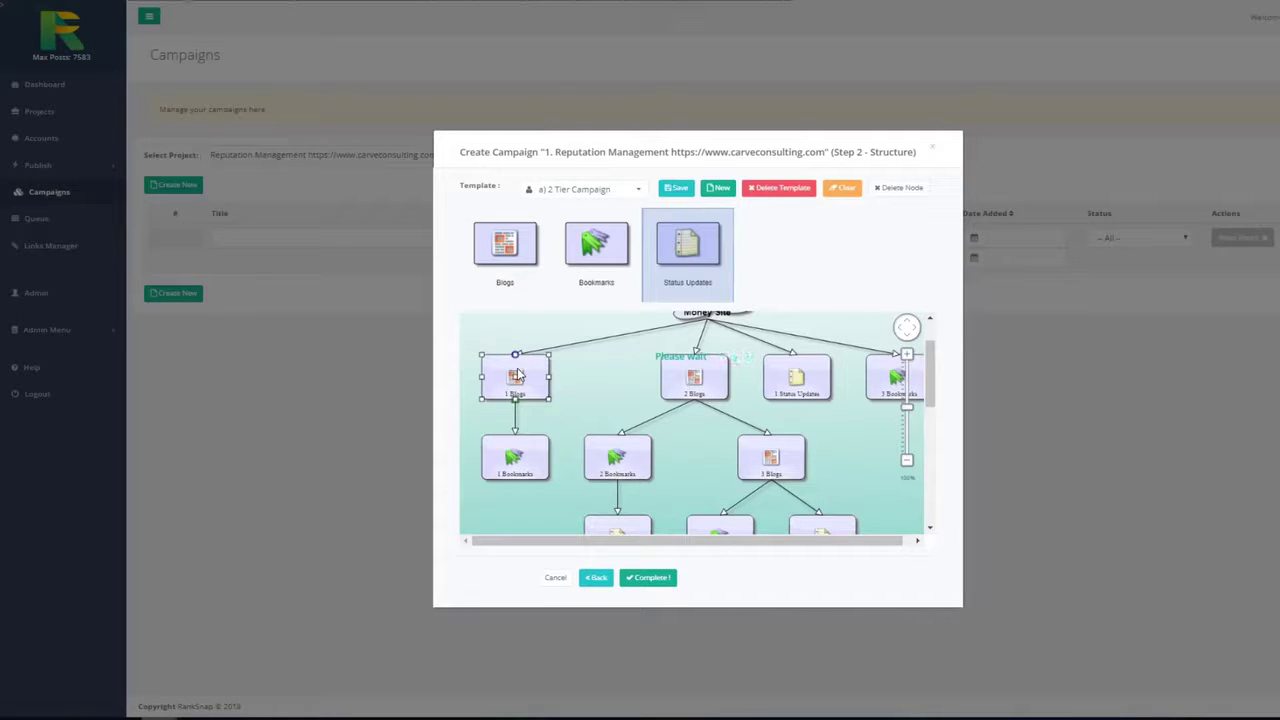
- Review the posting services for the first Blogs node and accept them with every network selected
double_click(517, 374)
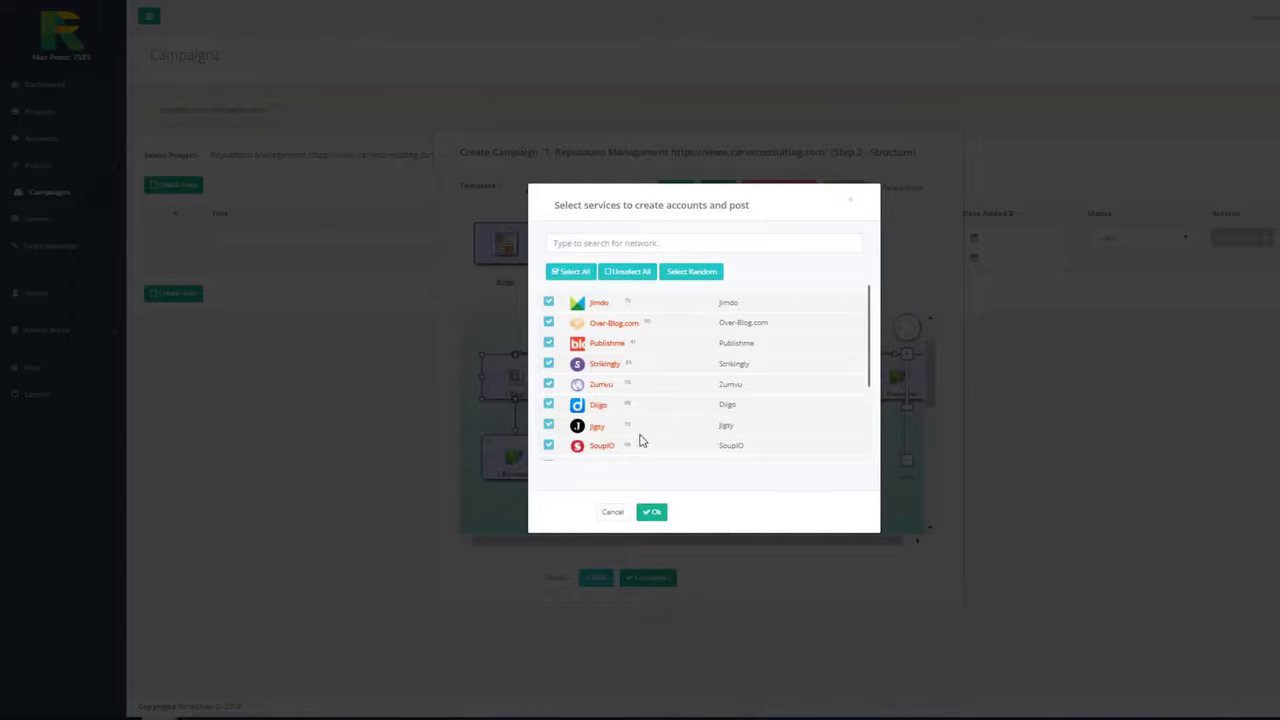
scroll(829, 329, "down", 3)
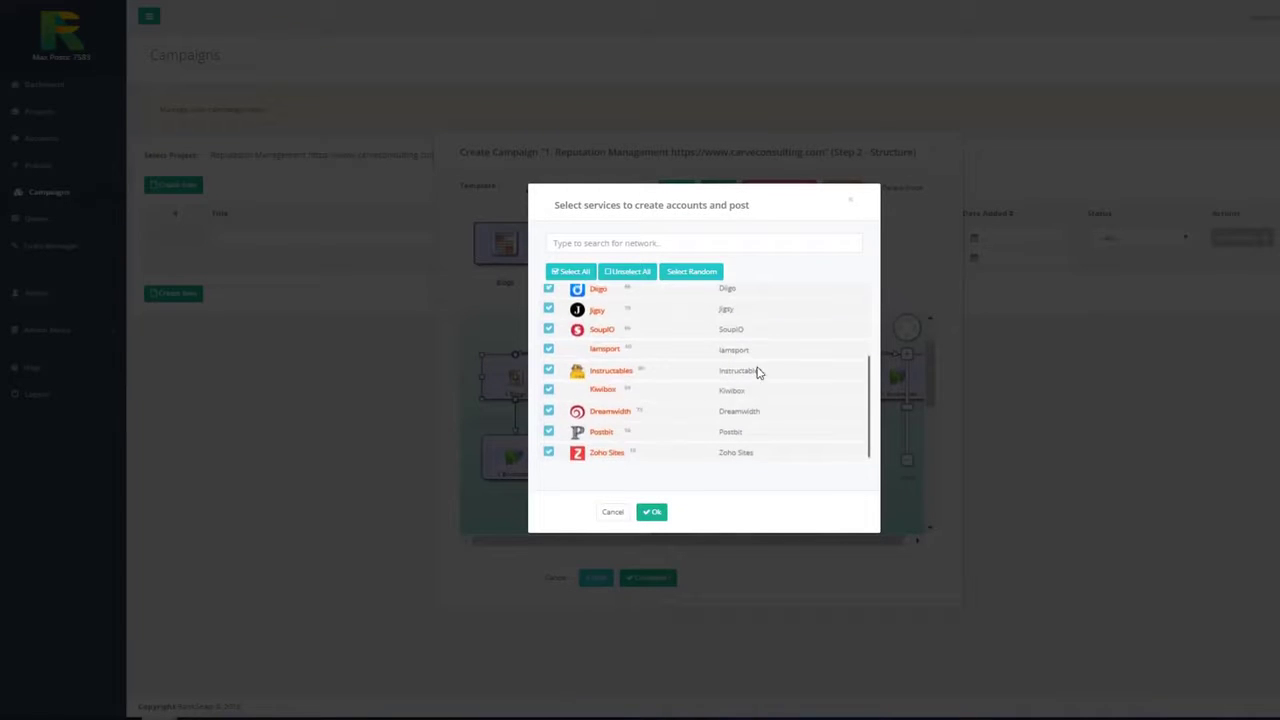
left_click(654, 514)
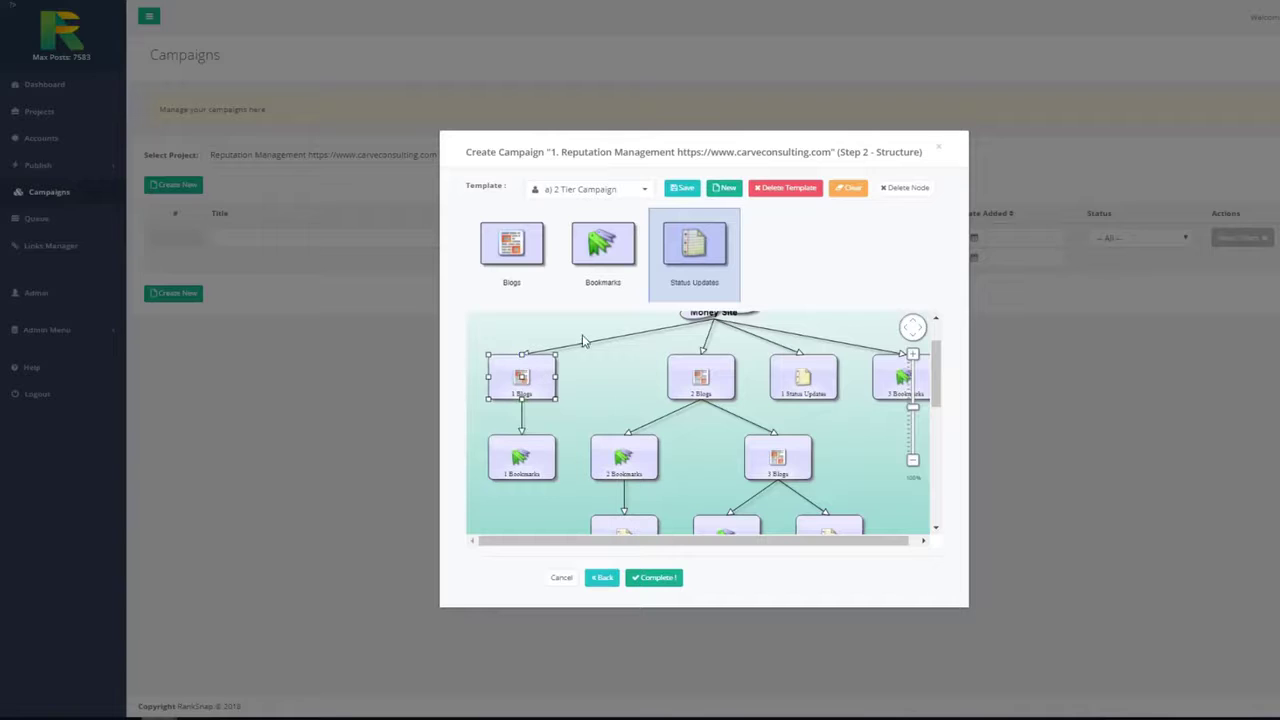
- Check the Bookmarks and Status Updates nodes in the campaign structure and complete the creation of the campaign
left_click_drag(628, 312, 704, 358)
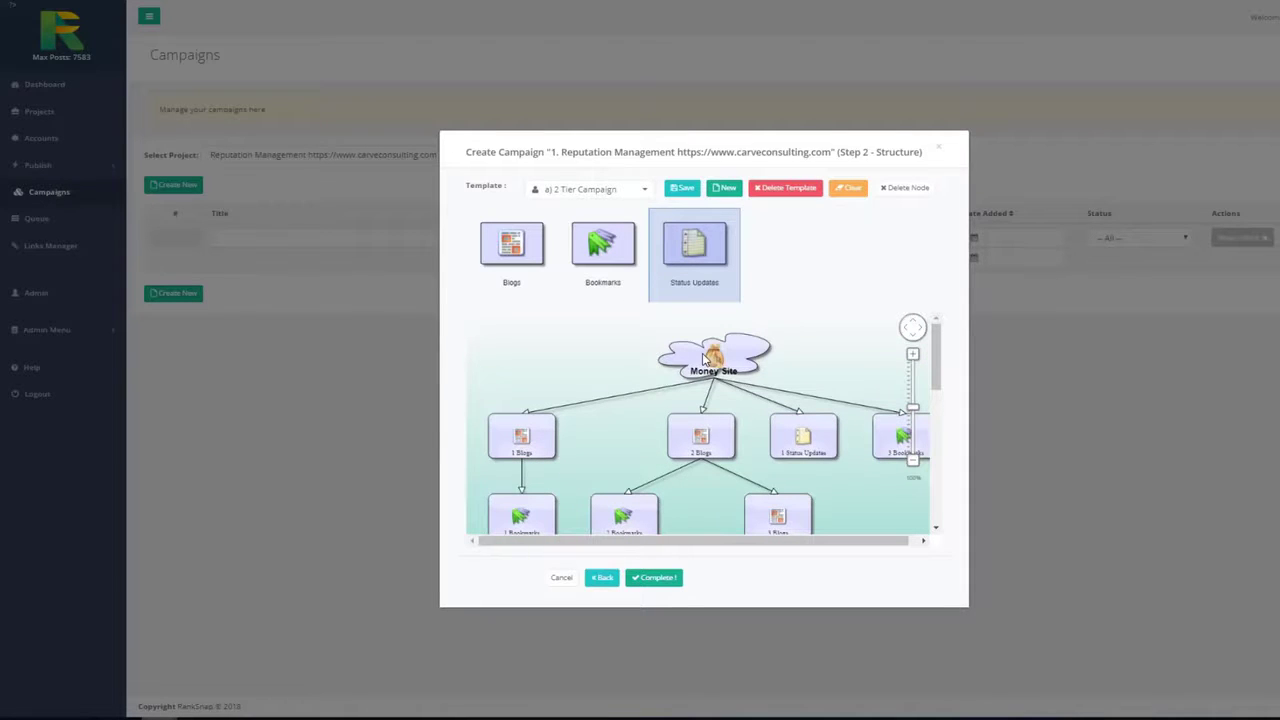
left_click(520, 516)
scroll(600, 470, "down", 3)
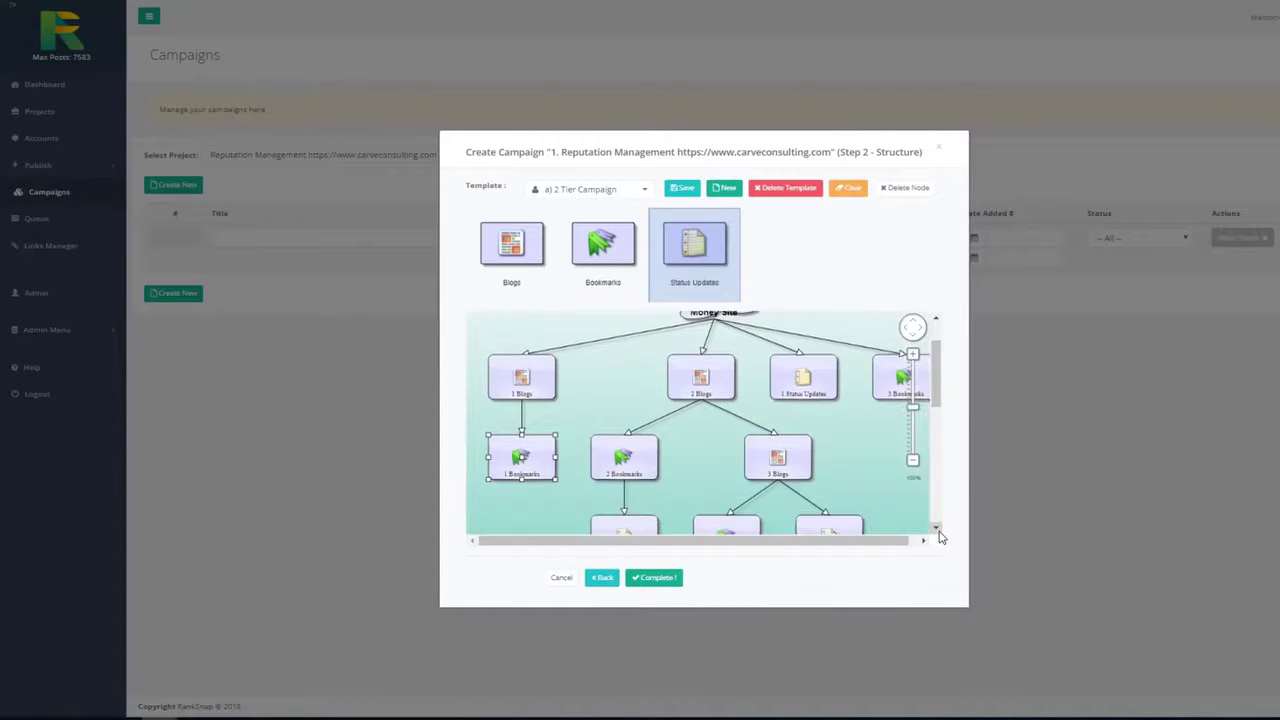
left_click(623, 520)
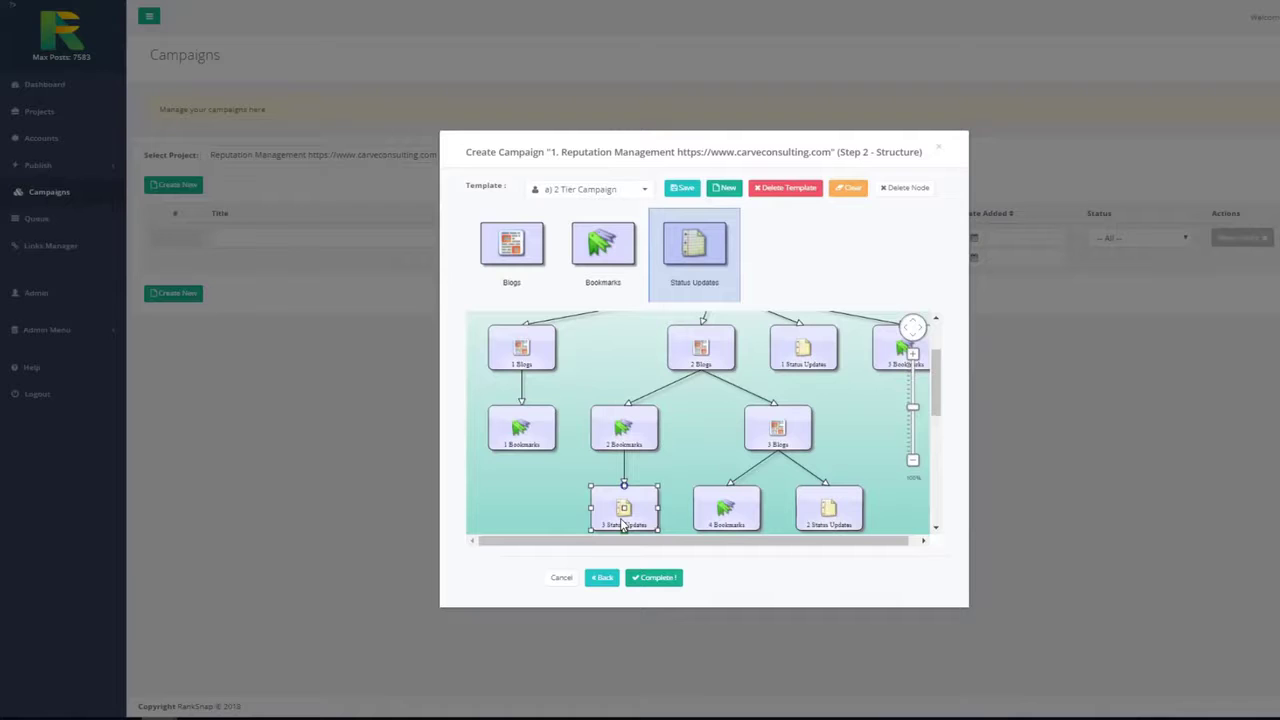
left_click(630, 430)
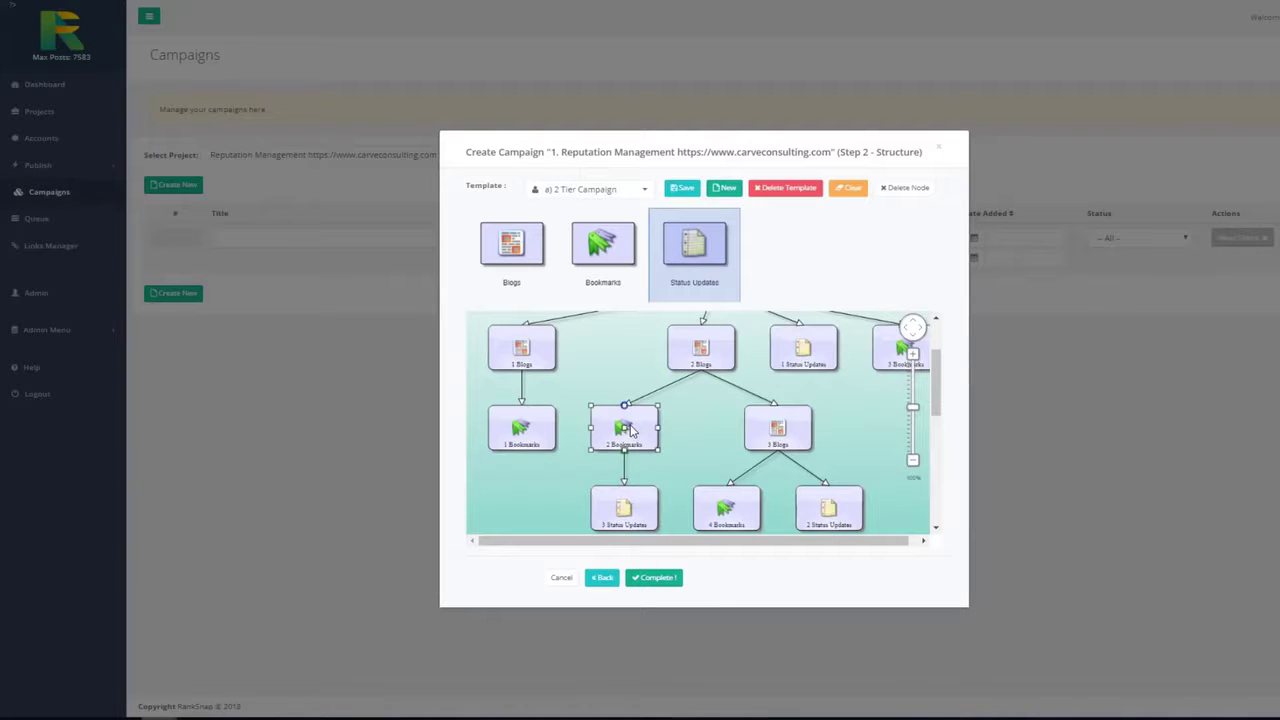
left_click(652, 578)
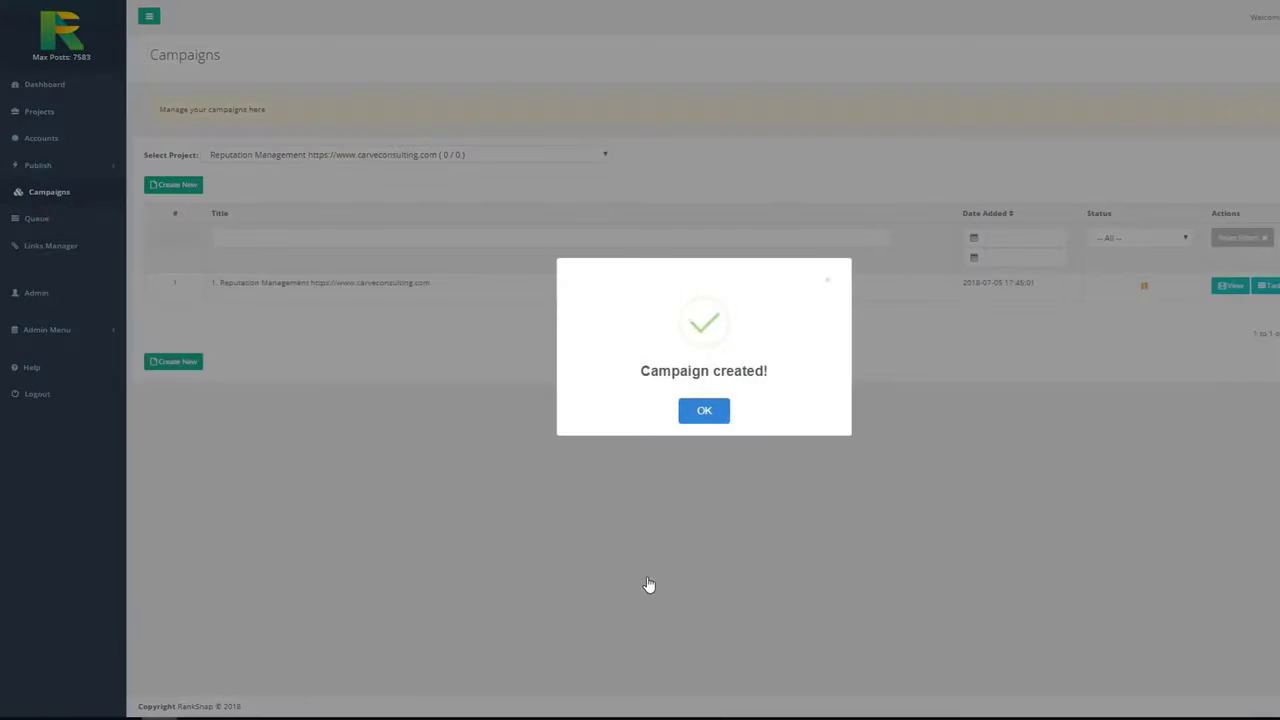
left_click(704, 412)
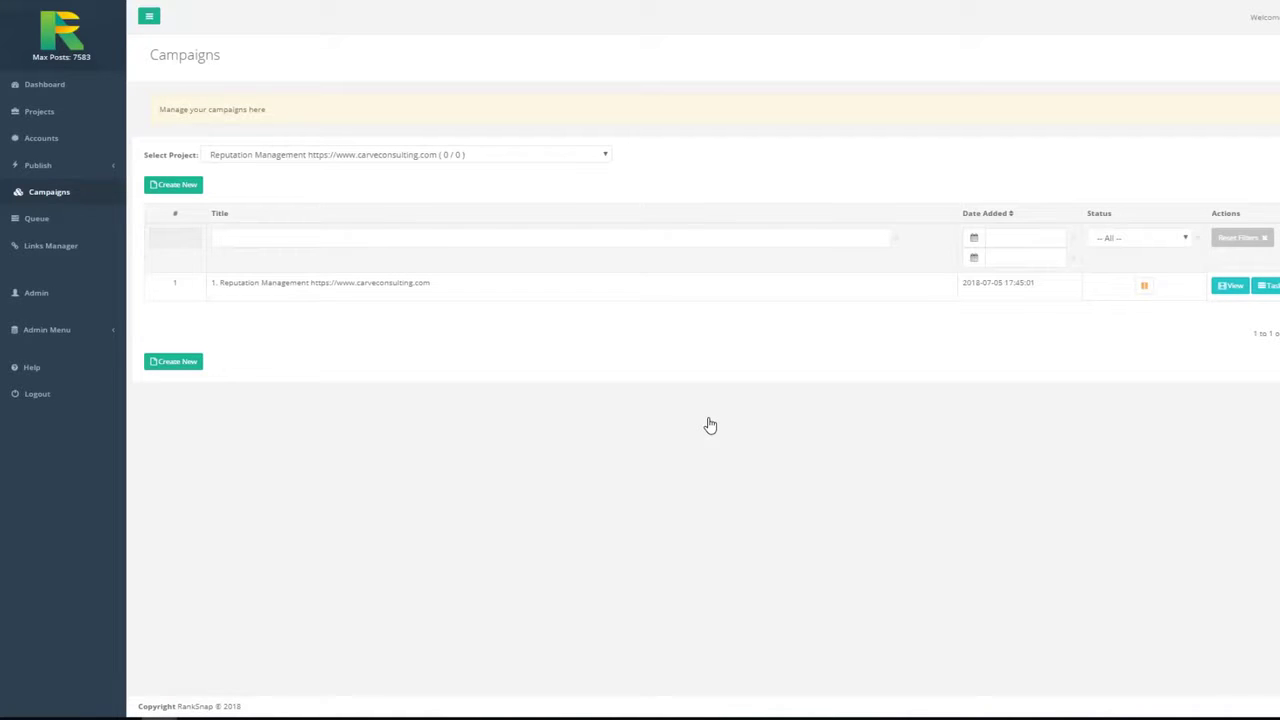
- Switch to the Google search window and examine the rankings for "acupuncture boulder" and "how do beauty marks form"
mouse_move(195, 716)
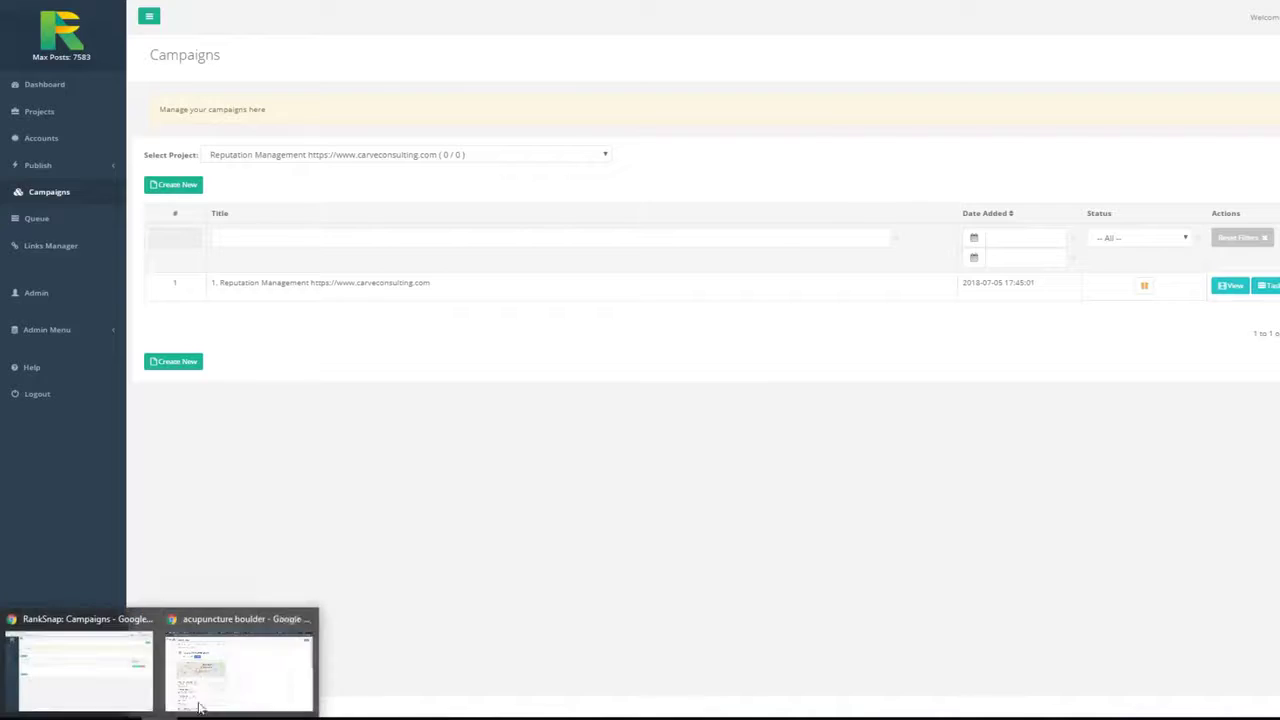
left_click(262, 671)
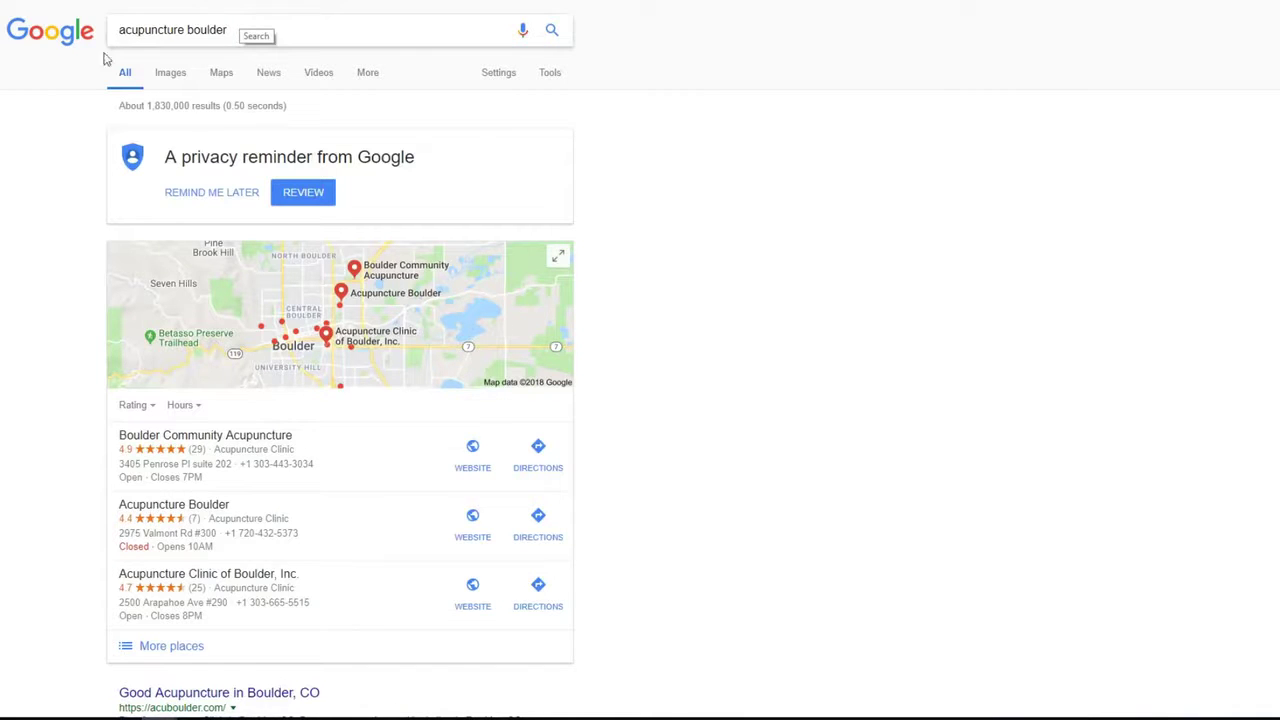
scroll(20, 175, "down", 4)
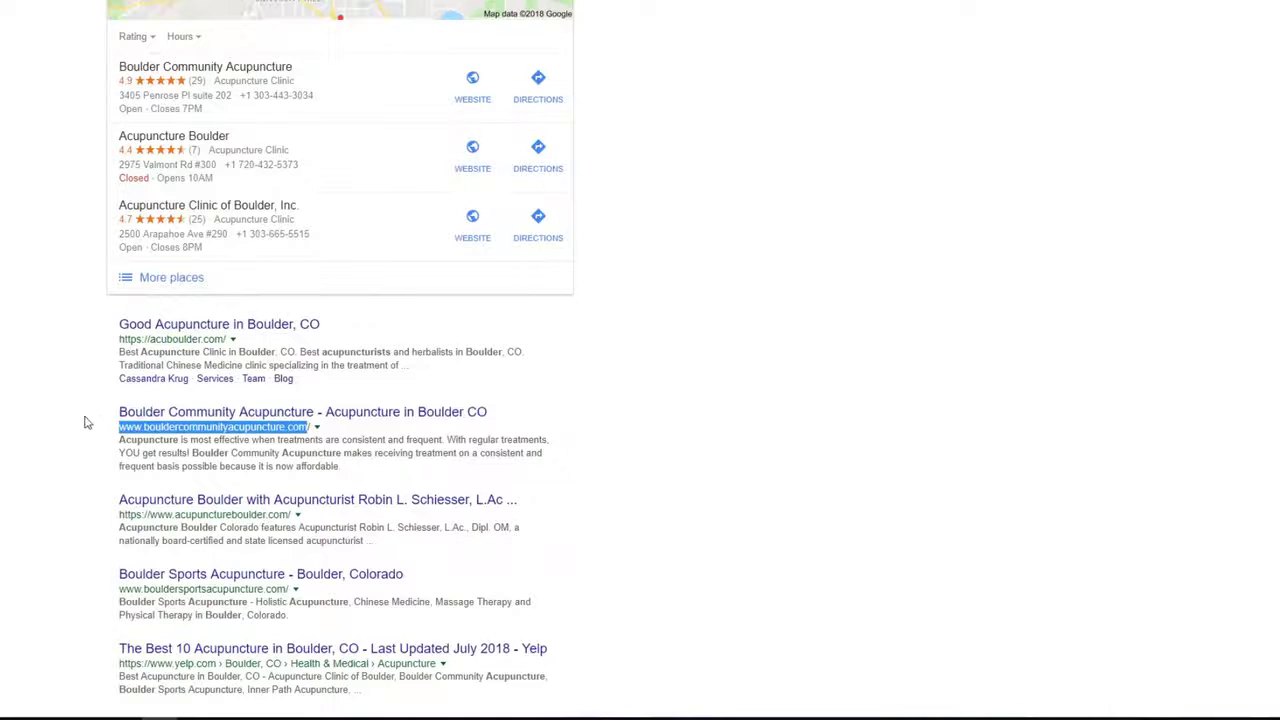
scroll(106, 414, "up", 4)
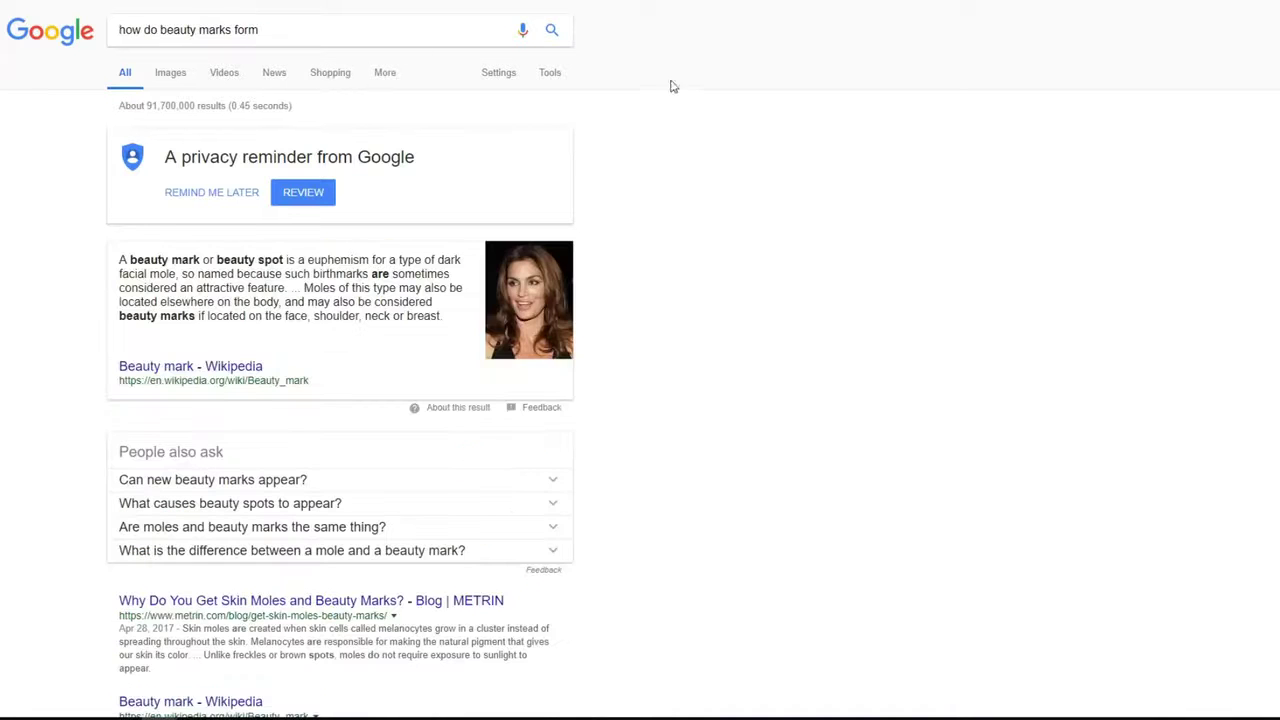
scroll(23, 263, "down", 2)
scroll(23, 263, "up", 2)
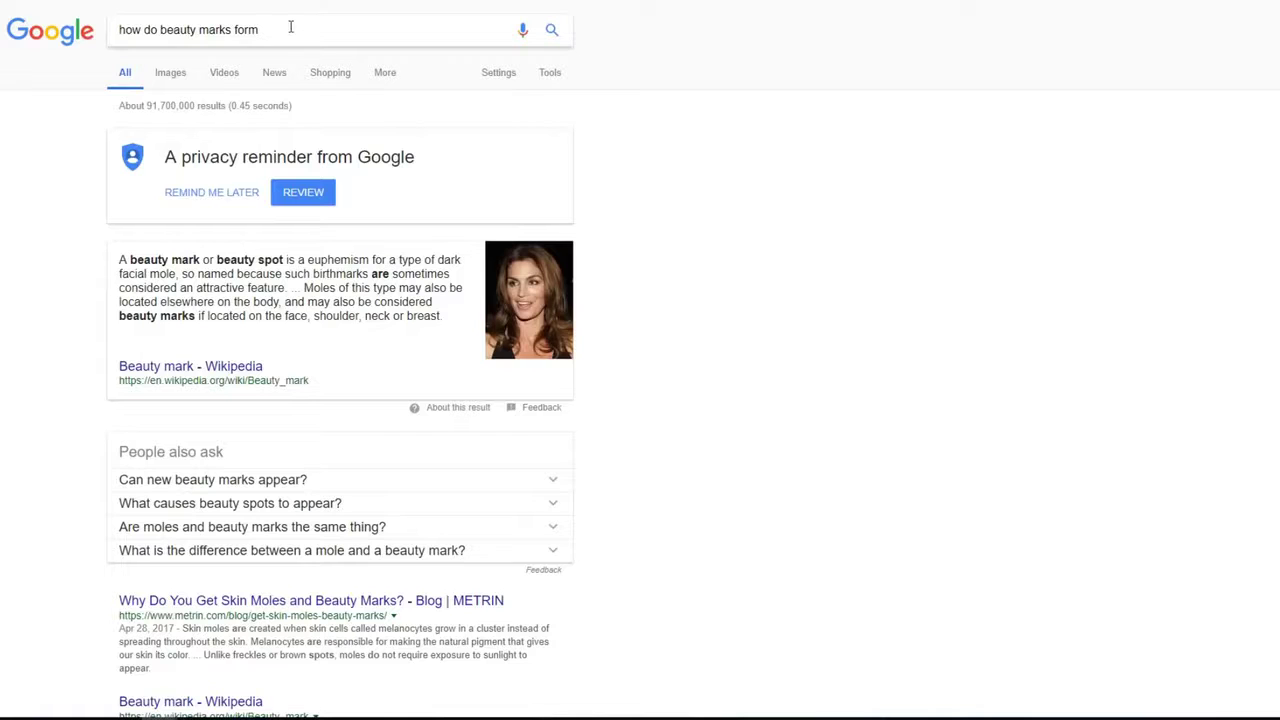
scroll(110, 130, "down", 4)
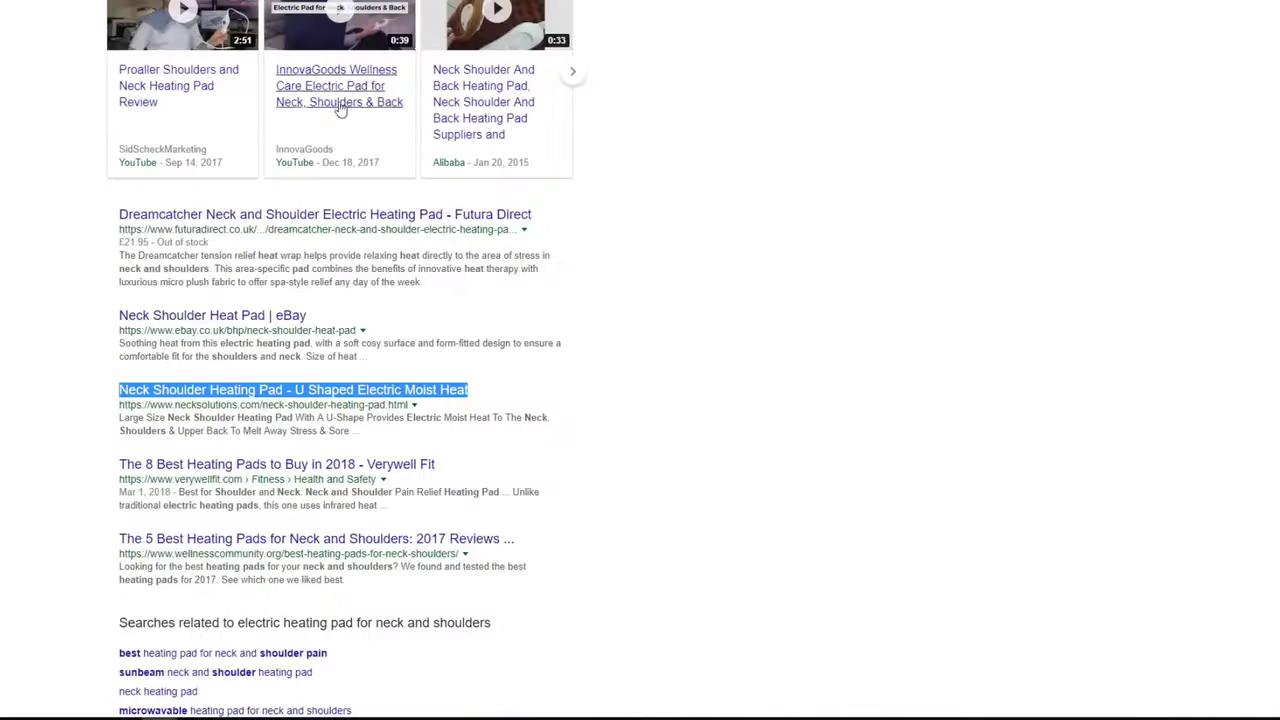
- Examine the highlighted listings' rankings for "electric heating pad for neck and shoulders" and "how many mmr vaccines are needed"
scroll(336, 110, "up", 4)
scroll(336, 110, "up", 4)
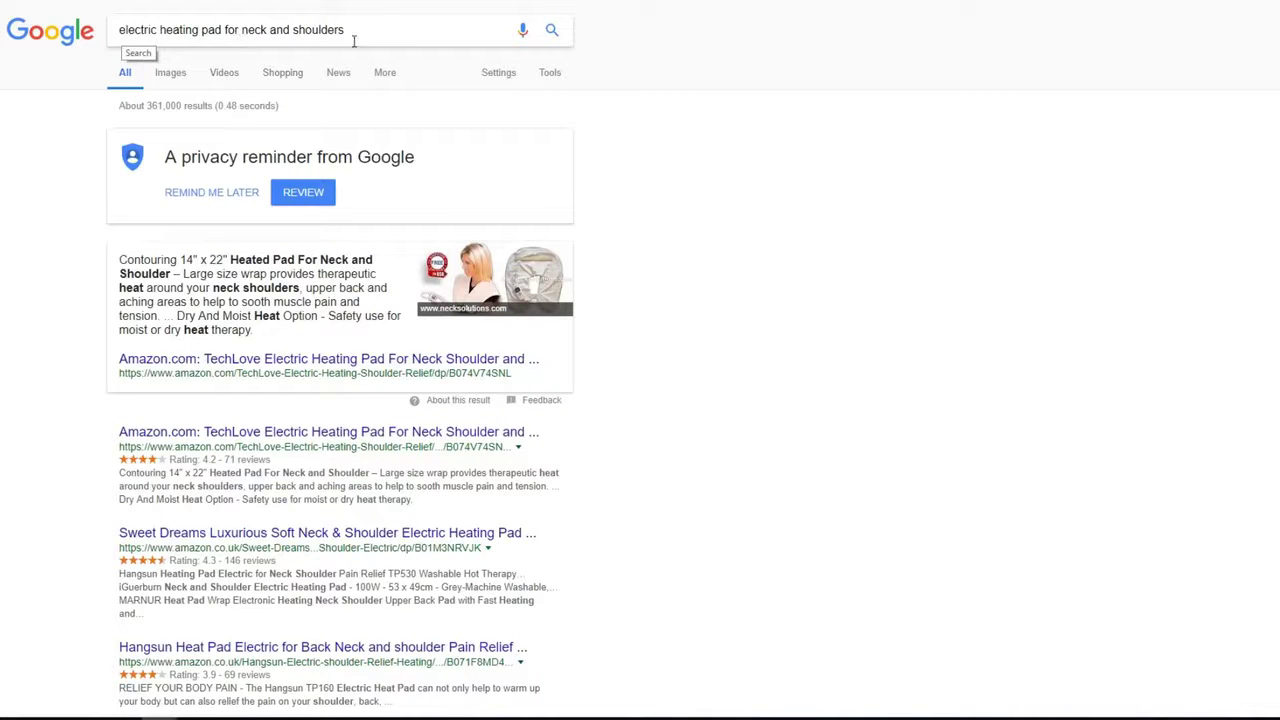
scroll(380, 35, "down", 8)
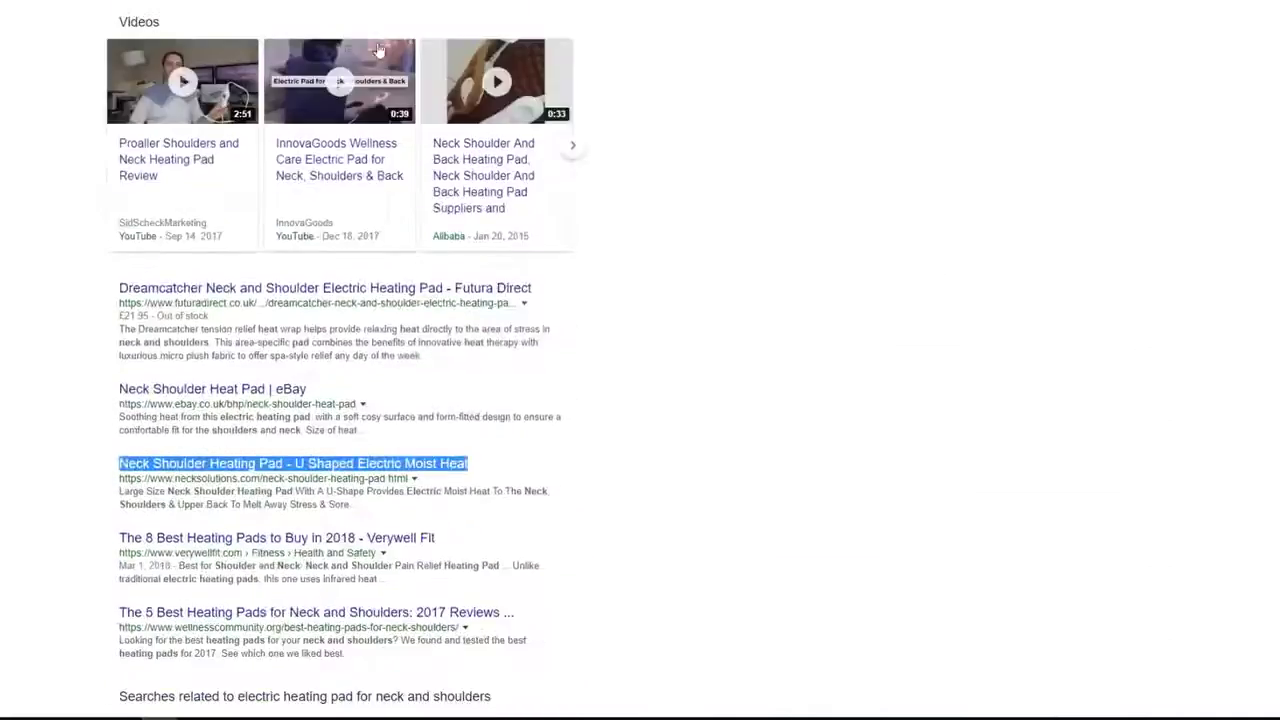
scroll(300, 222, "down", 2)
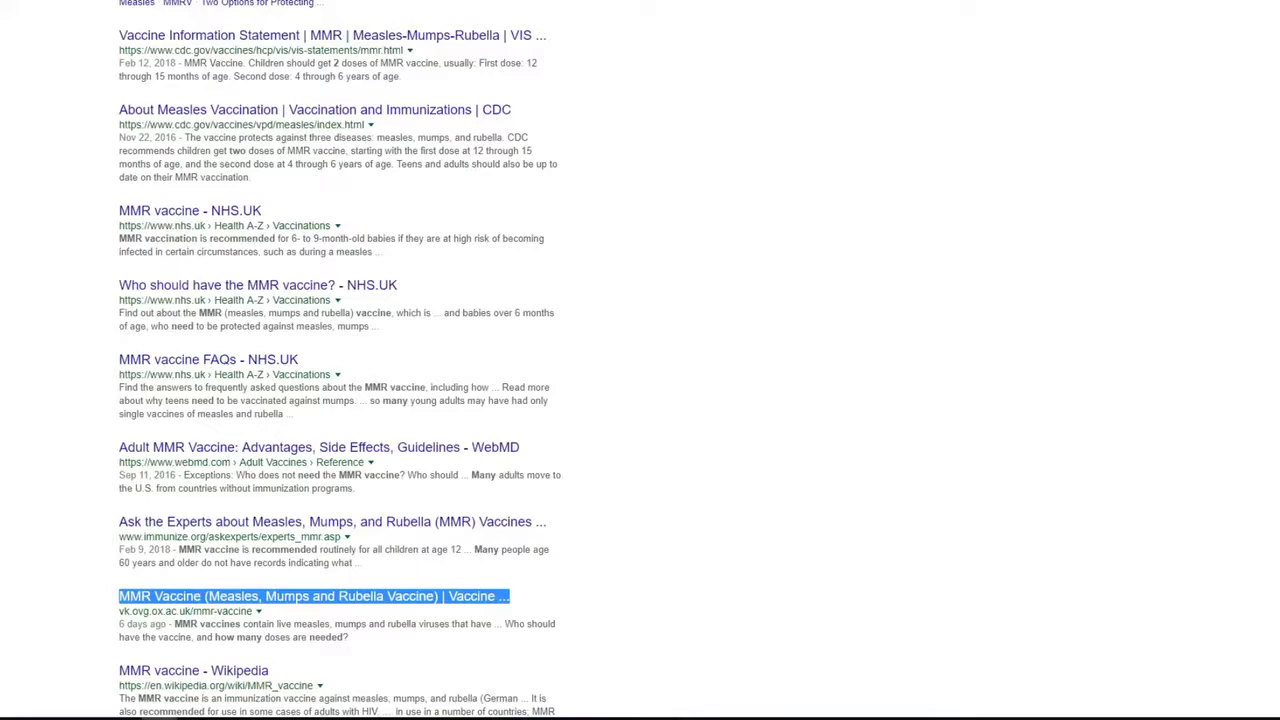
scroll(490, 100, "up", 8)
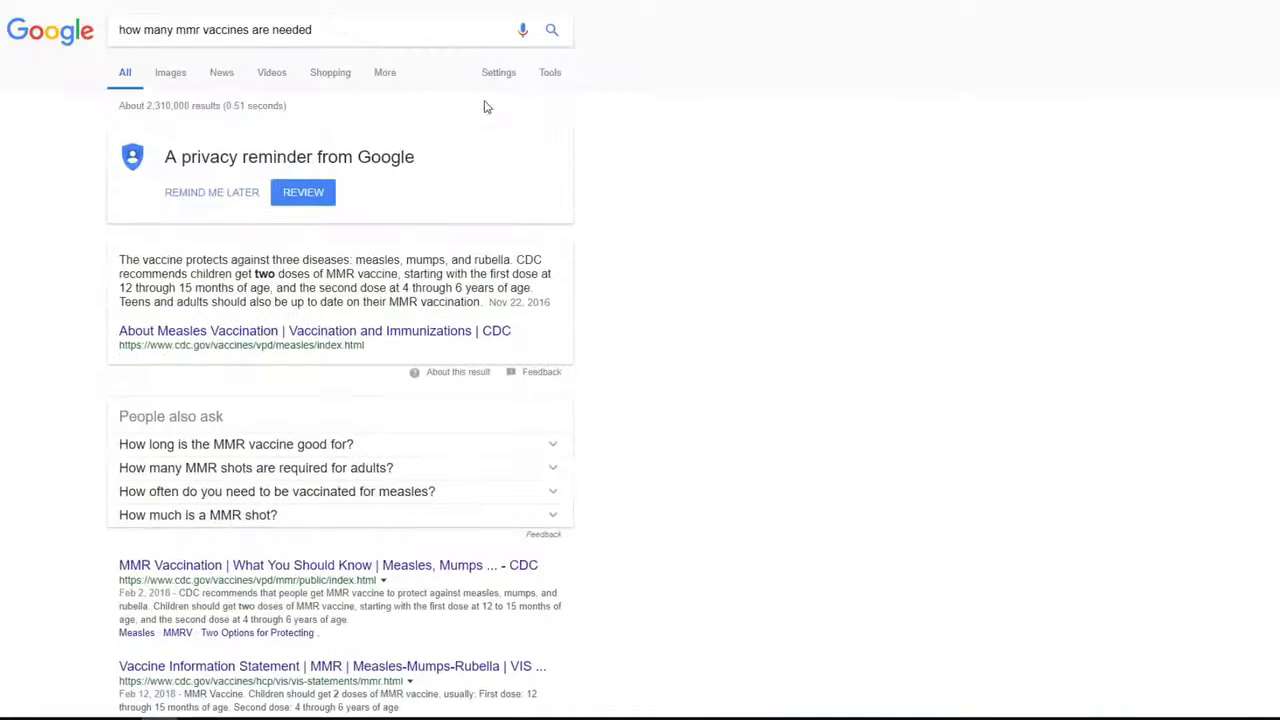
scroll(485, 105, "down", 10)
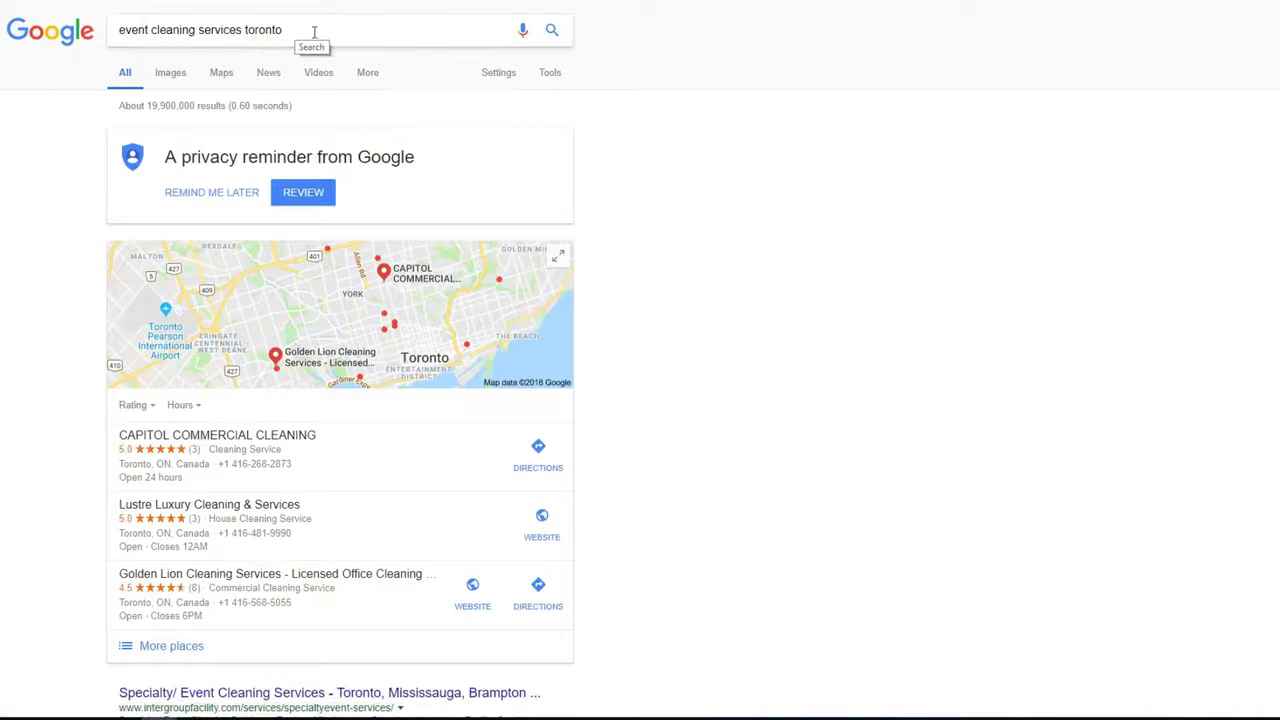
- Examine the Google results for "event cleaning services toronto" and the highlighted listing's ranking for "cure for spinal stenosis"
scroll(231, 66, "down", 5)
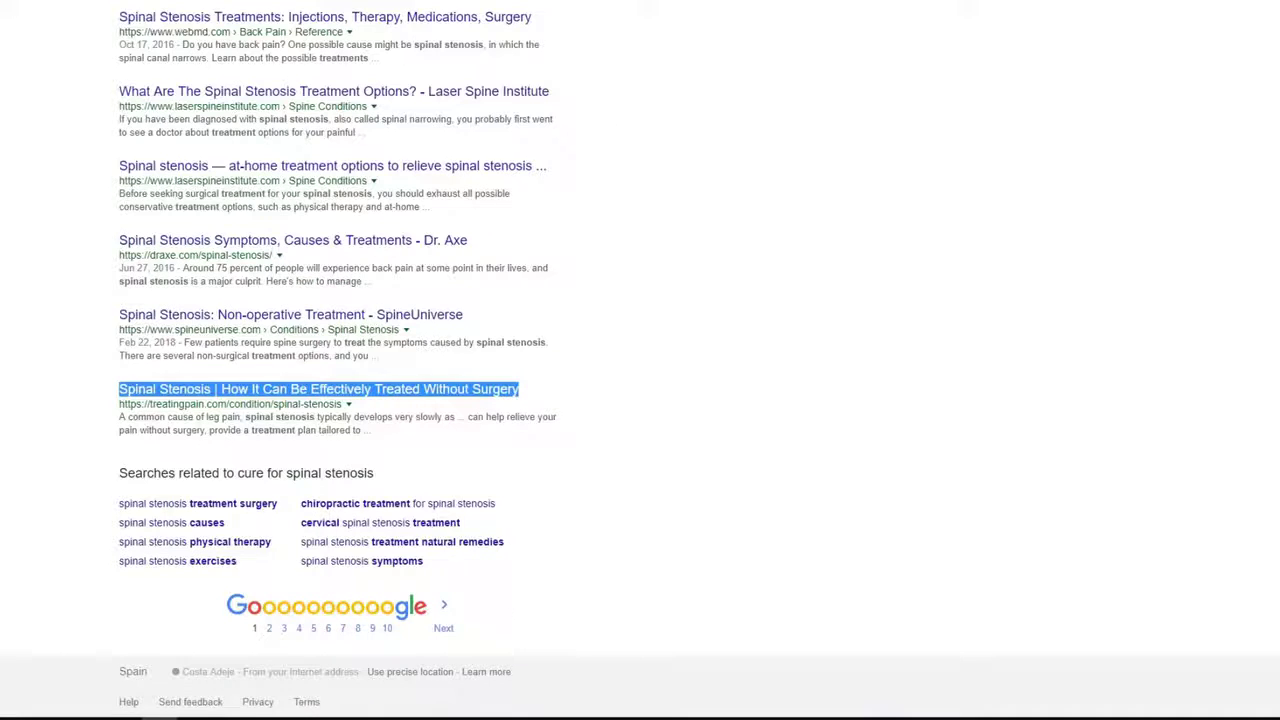
scroll(620, 131, "up", 15)
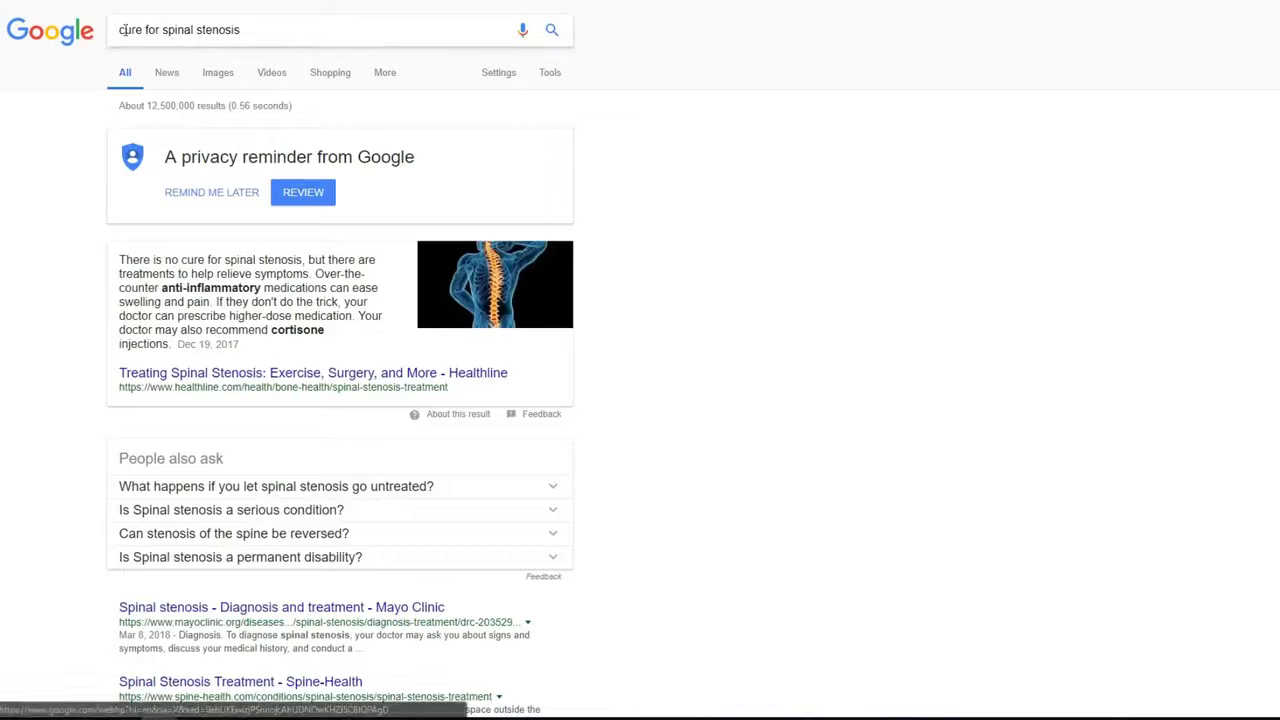
scroll(266, 27, "down", 4)
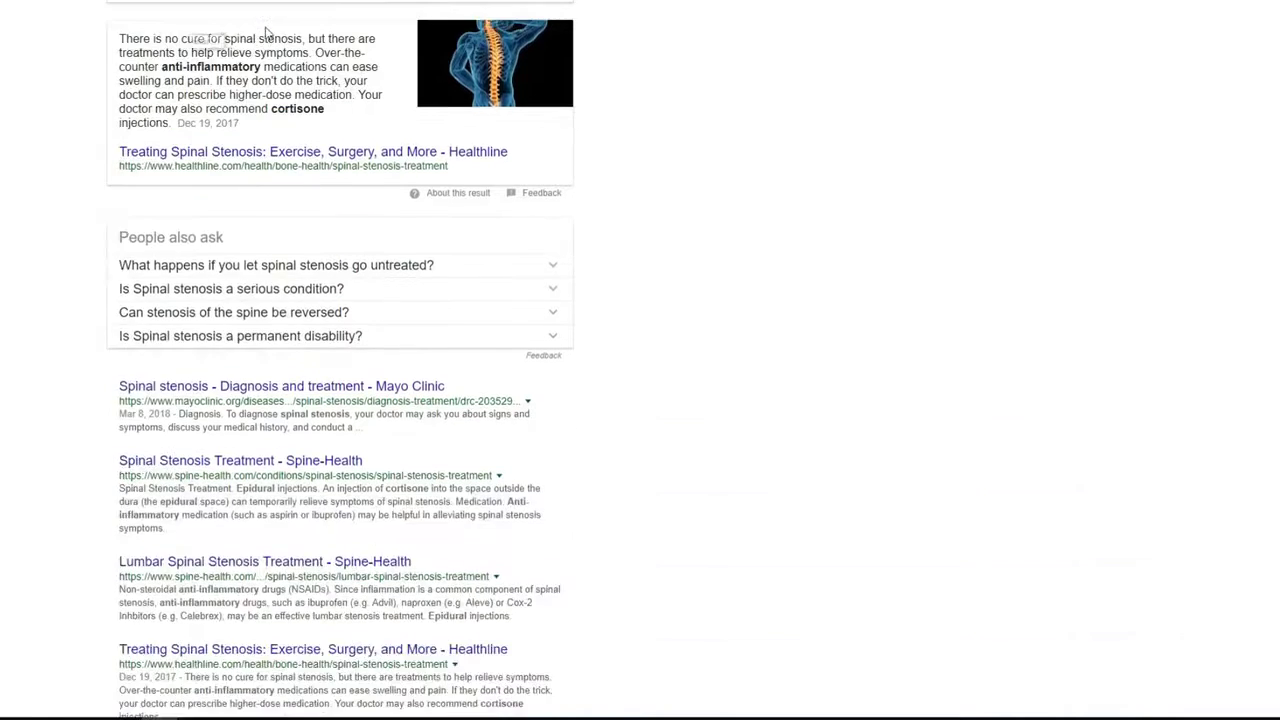
scroll(266, 33, "down", 5)
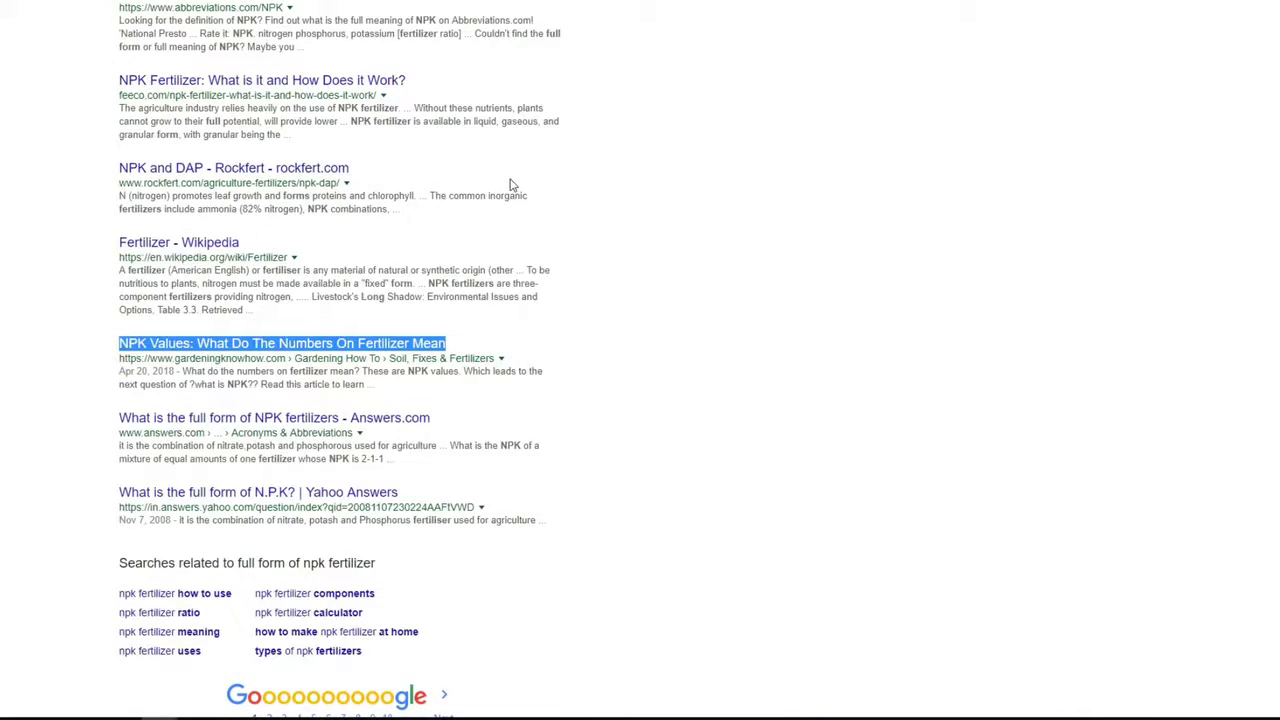
- Compare the search phrase "full form of npk fertilizer" with the position of the highlighted NPK Values listing in the results
scroll(510, 187, "up", 5)
scroll(510, 185, "down", 2)
scroll(509, 180, "up", 4)
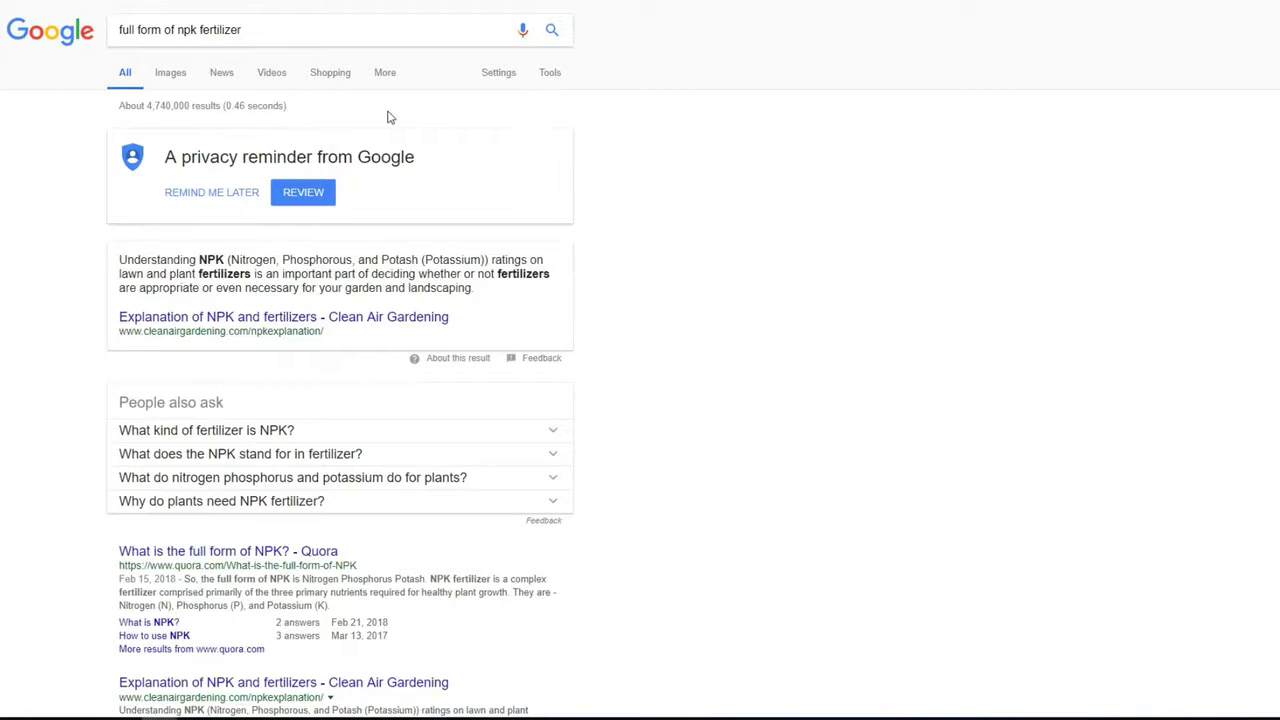
scroll(517, 172, "down", 2)
scroll(517, 172, "down", 9)
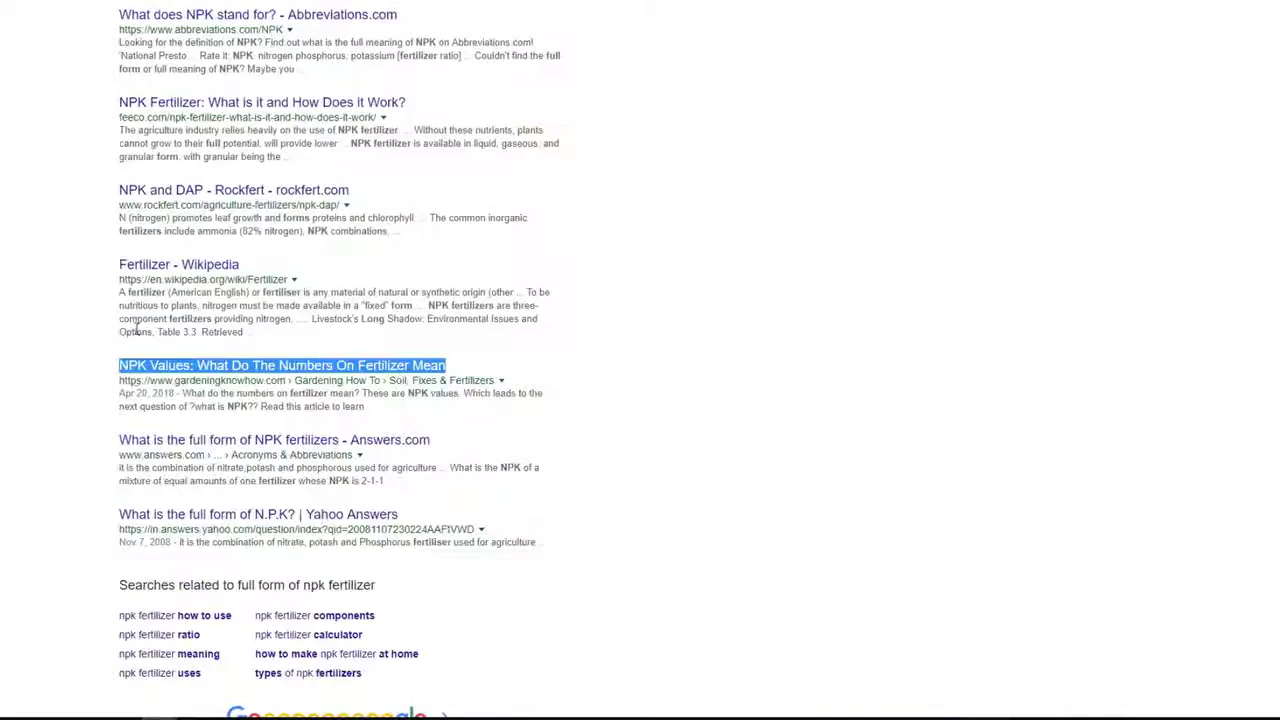